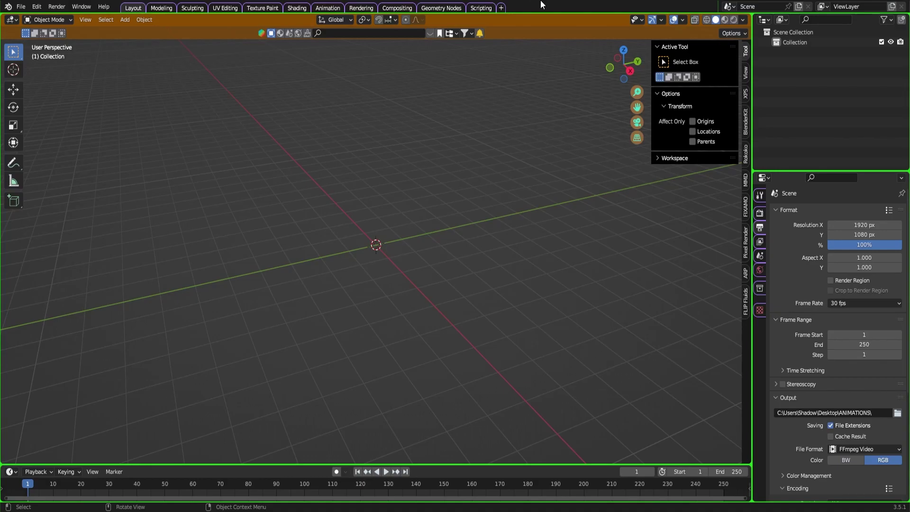
# Show the BlenderKit tab in the viewport sidebar to reveal Find and Upload Assets
pyautogui.click(746, 121)
# Expand the BlenderKit Profile panel to show the full plan and free storage
pyautogui.click(692, 46)
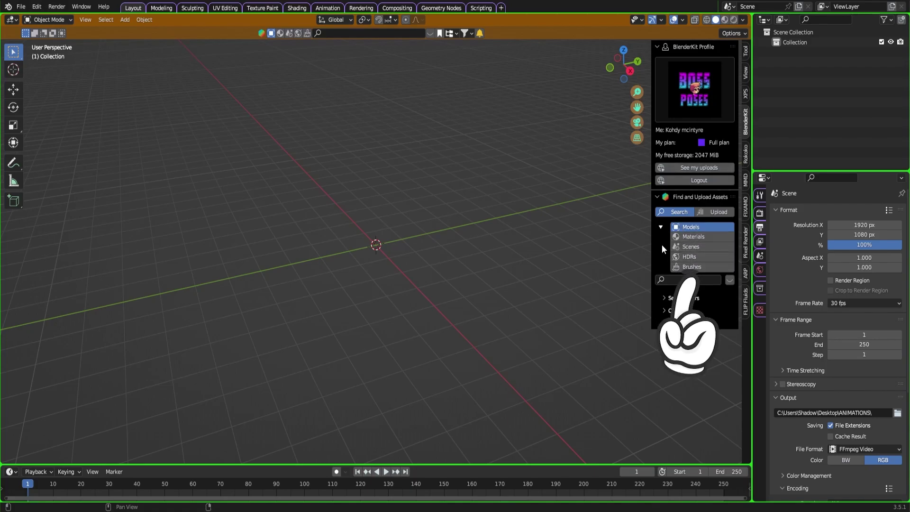
# Search BlenderKit HDRs, page through the asset bar and pick Industrial Sunset (Pure Sky)
pyautogui.click(684, 257)
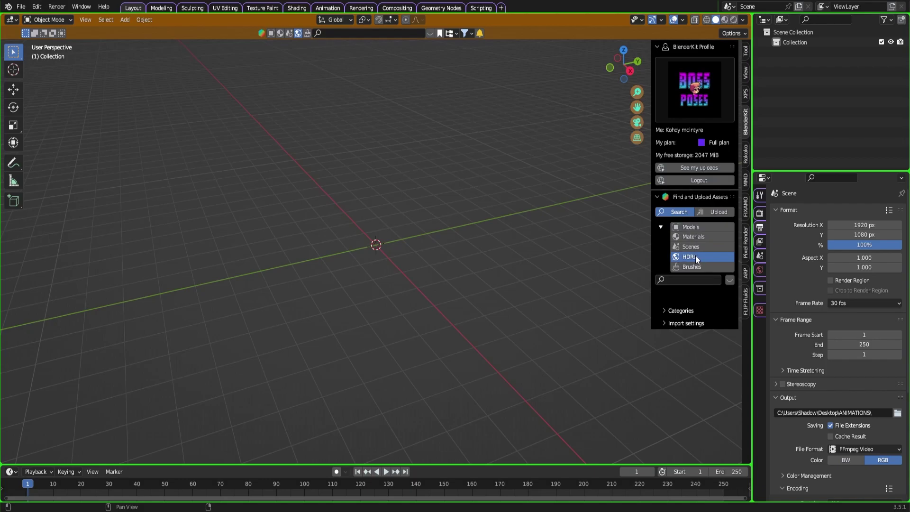
pyautogui.click(729, 279)
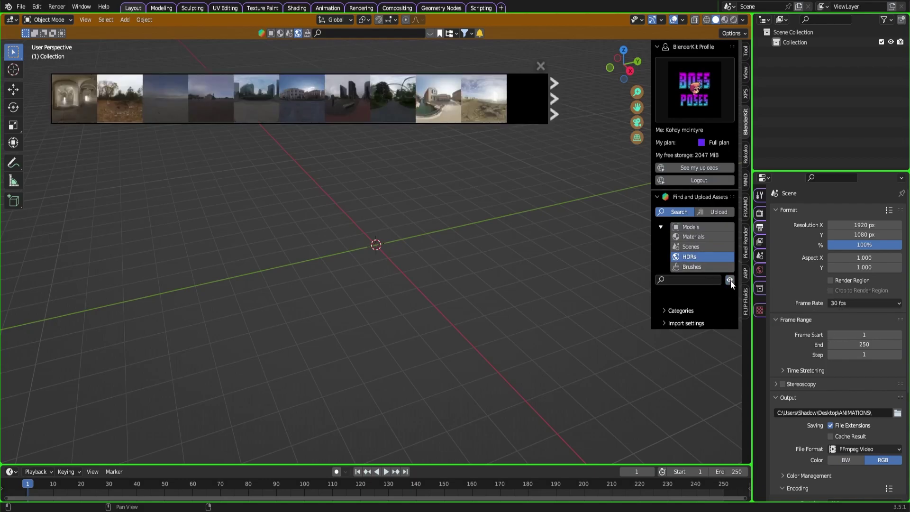
pyautogui.moveTo(86, 108)
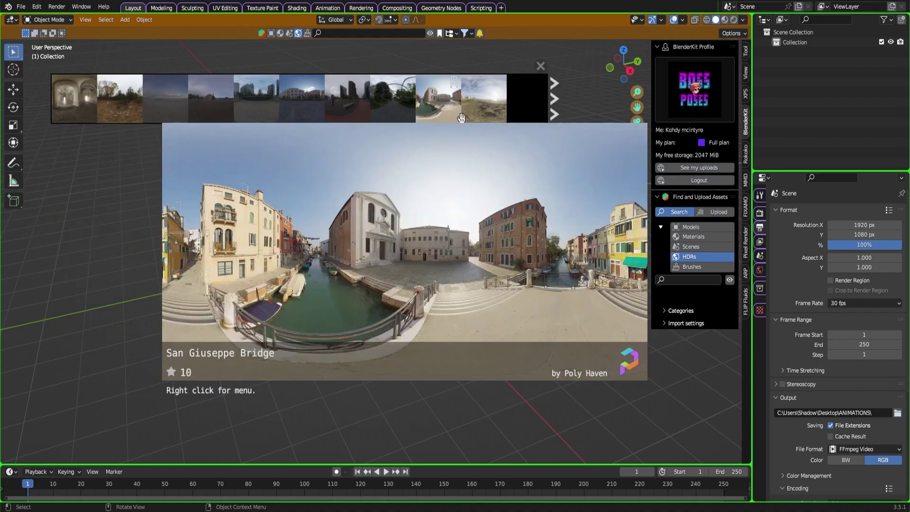
pyautogui.moveTo(481, 116)
pyautogui.click(553, 109)
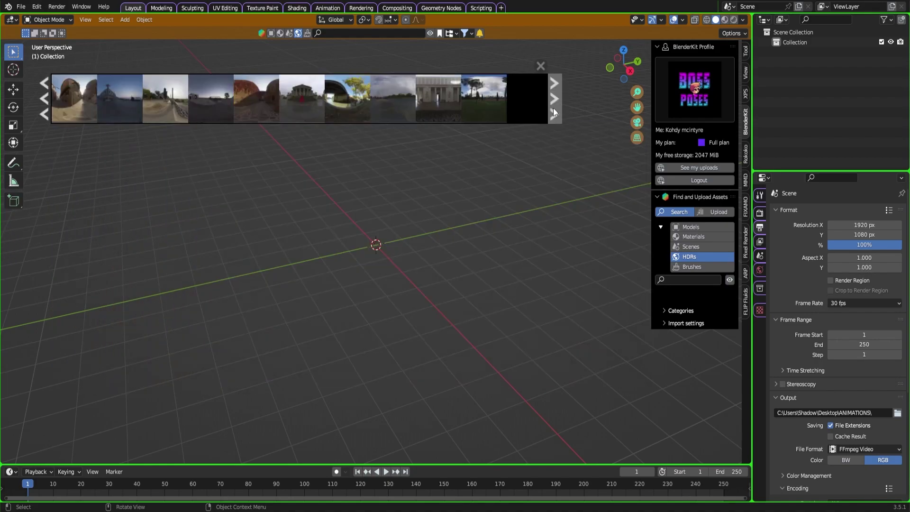
pyautogui.click(554, 109)
pyautogui.click(554, 109)
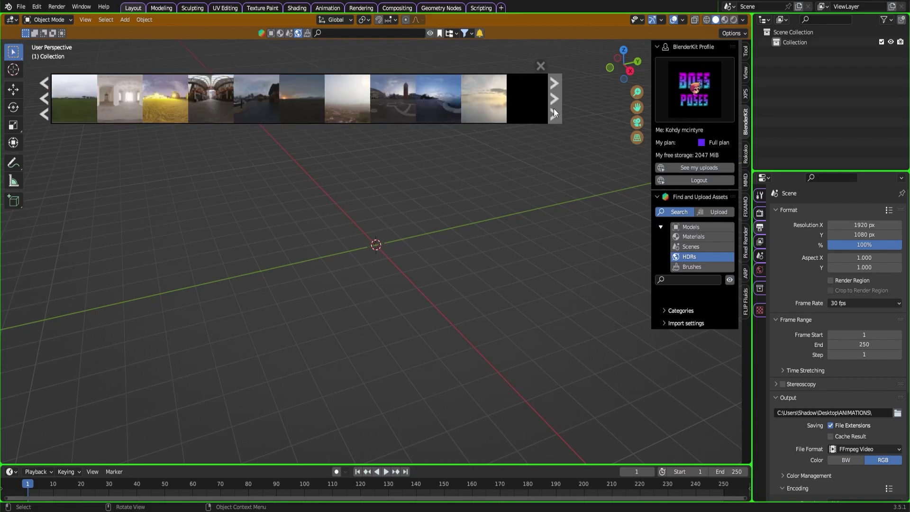
pyautogui.click(554, 108)
pyautogui.click(554, 109)
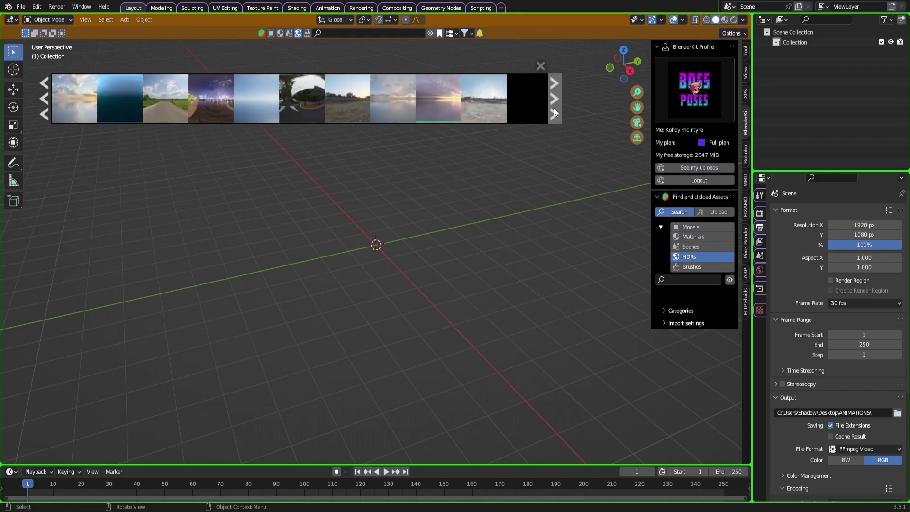
pyautogui.moveTo(400, 105)
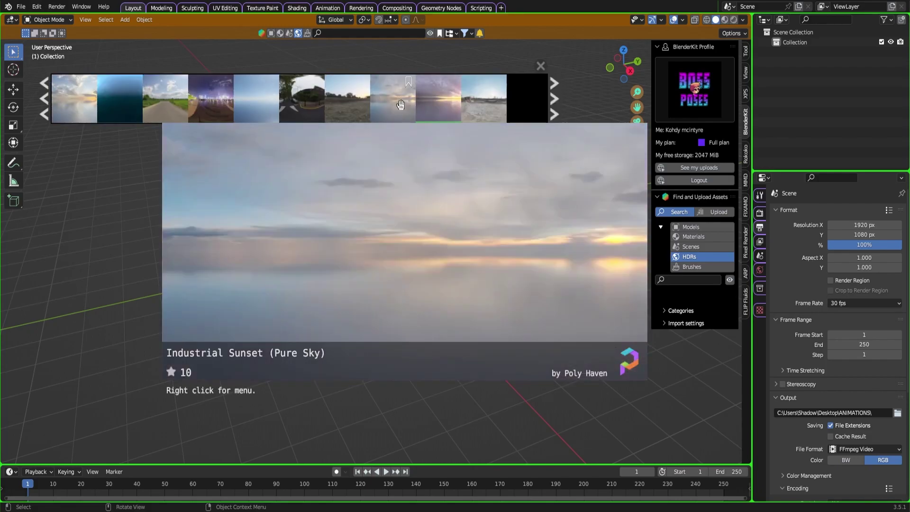
pyautogui.click(406, 113)
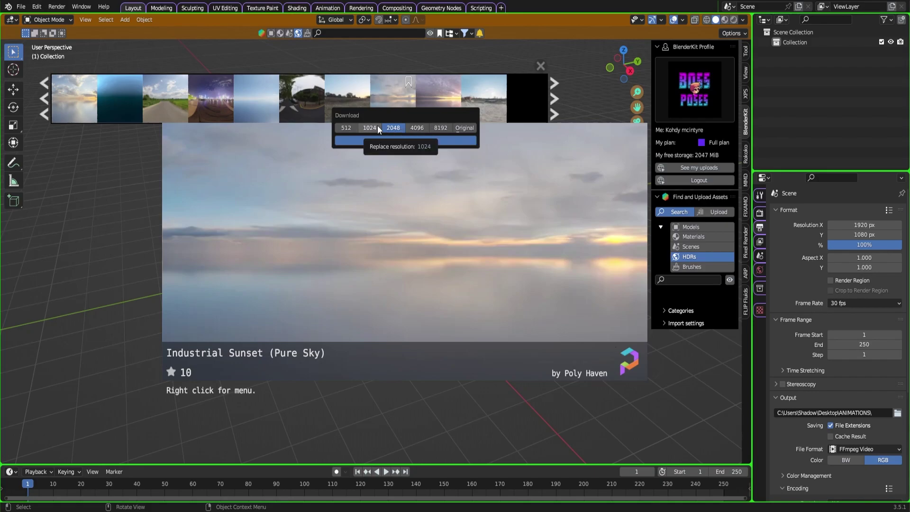
# Download Industrial Sunset at 1024 and preview its sky in Rendered shading
pyautogui.click(376, 140)
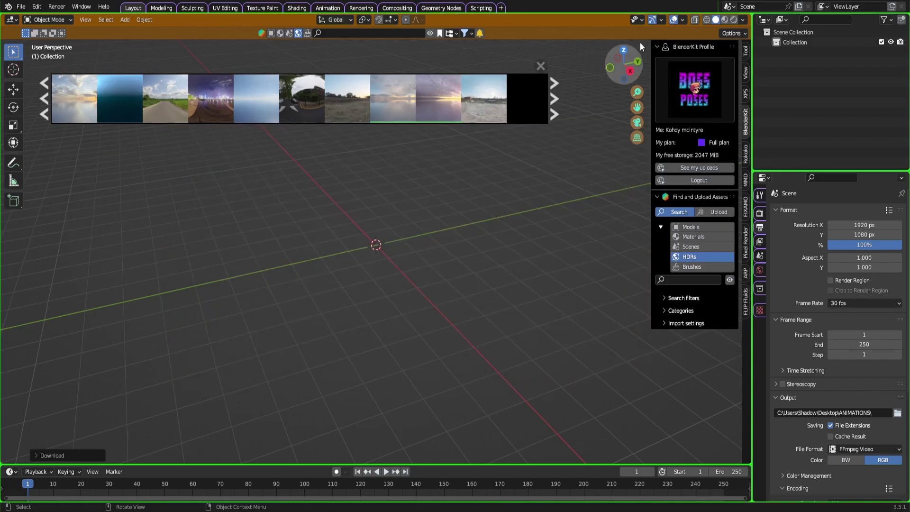
pyautogui.click(735, 21)
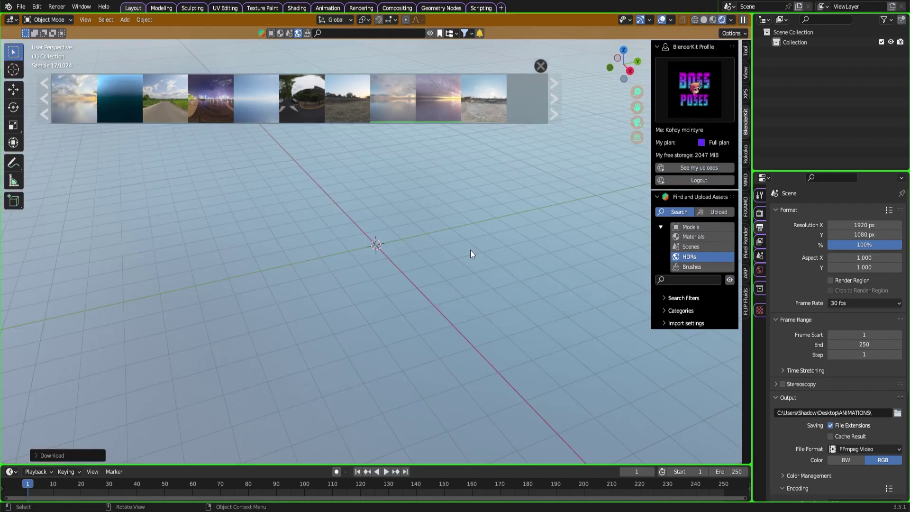
pyautogui.moveTo(464, 228)
pyautogui.mouseDown(button='middle')
pyautogui.moveTo(429, 213)
pyautogui.moveTo(464, 224)
pyautogui.mouseUp(button='middle')
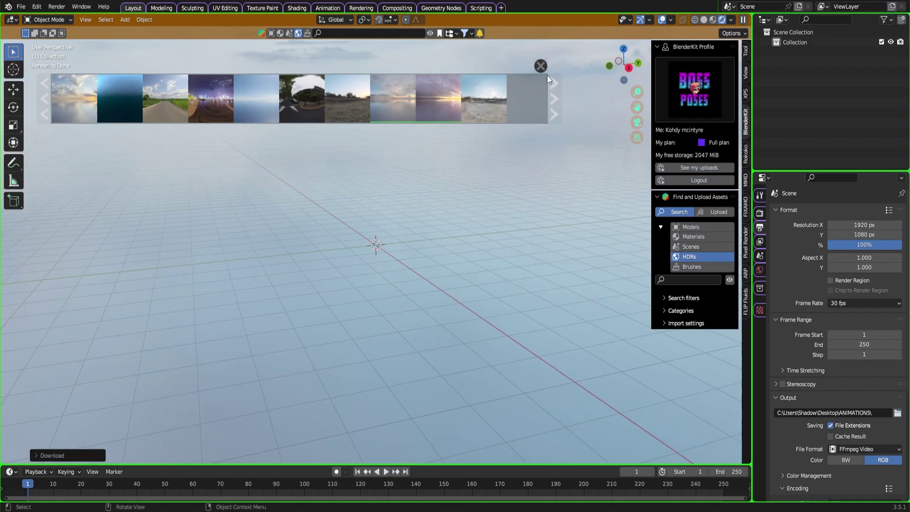
pyautogui.click(542, 67)
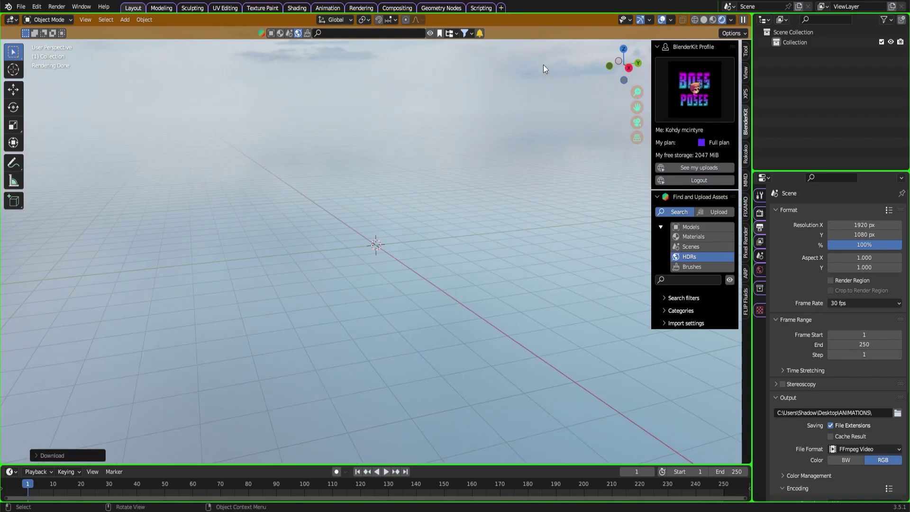
pyautogui.click(730, 280)
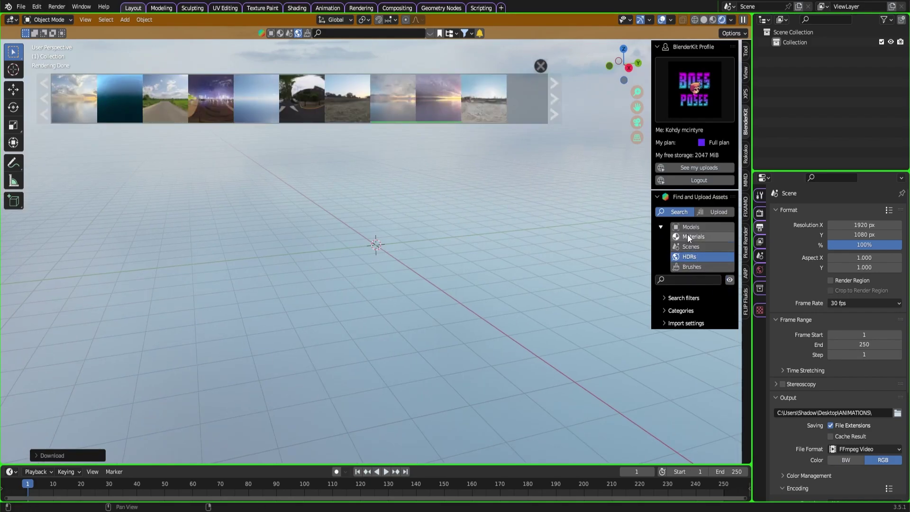
# Return to solid shading and filter BlenderKit models to the Architecture category
pyautogui.click(709, 19)
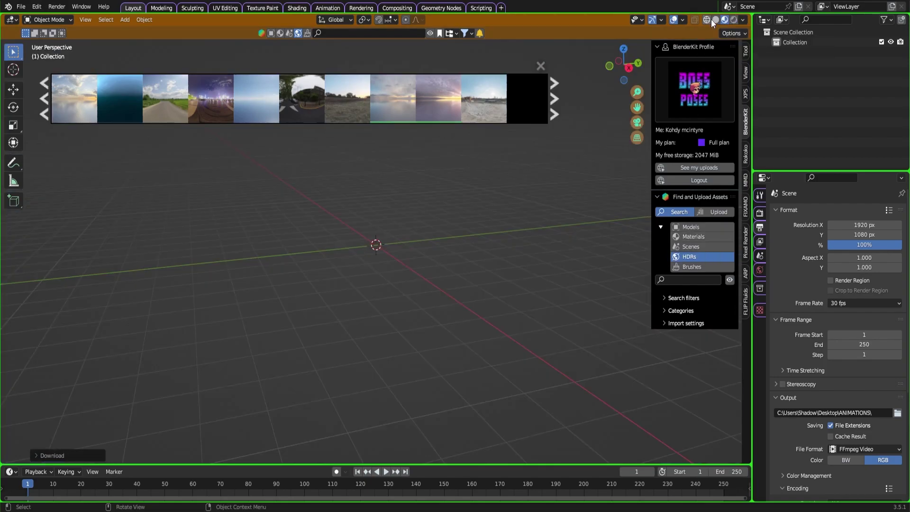
pyautogui.click(695, 229)
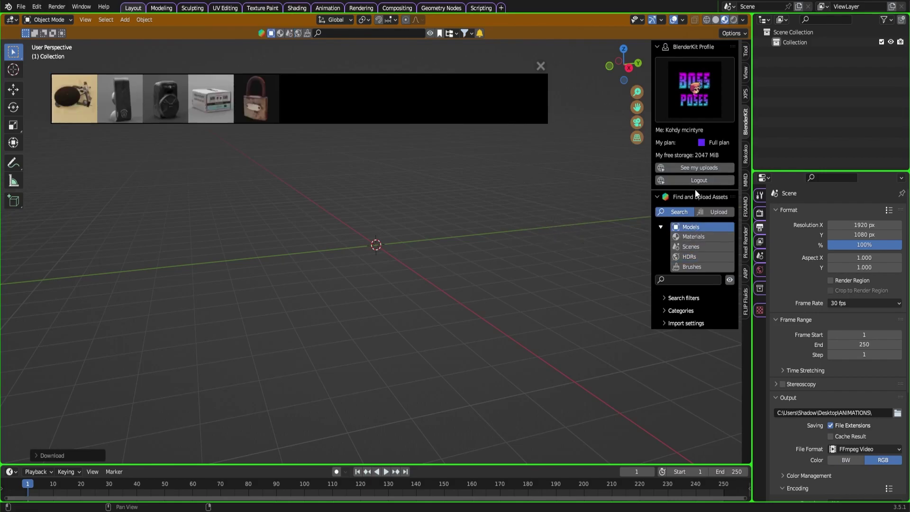
pyautogui.click(675, 311)
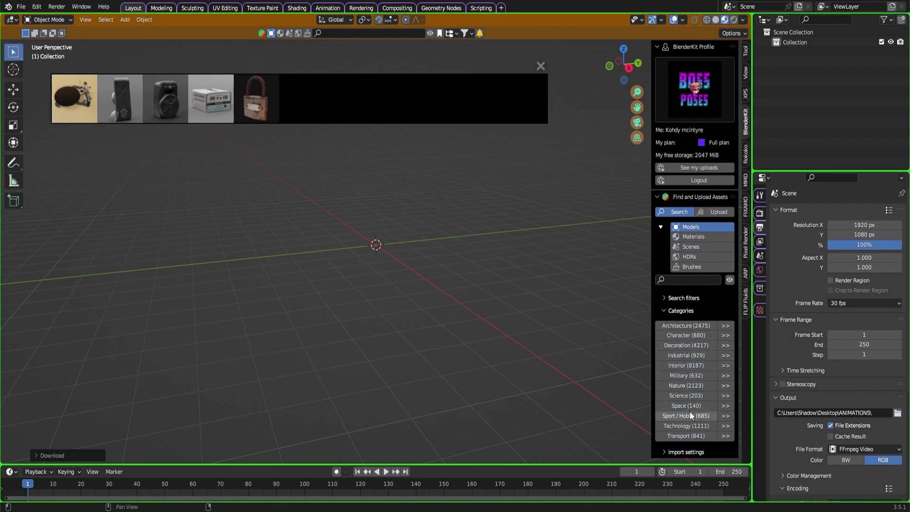
pyautogui.click(685, 375)
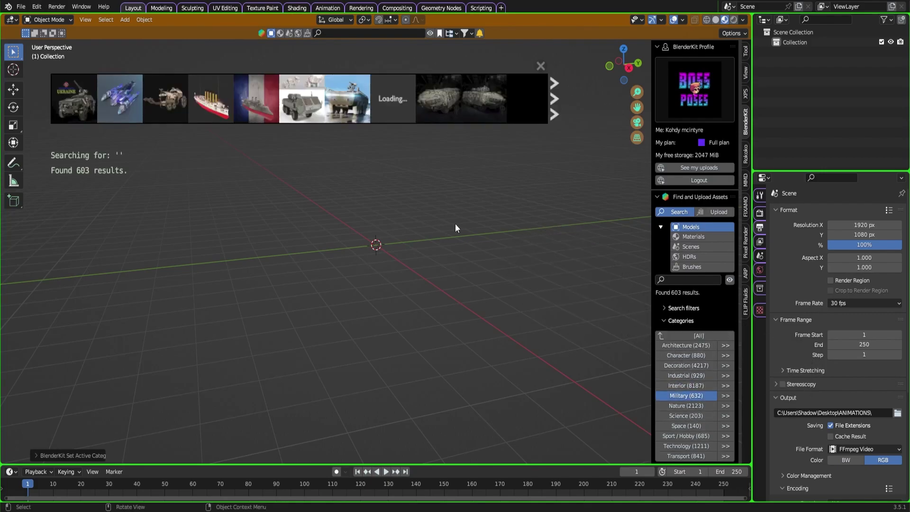
pyautogui.moveTo(293, 108)
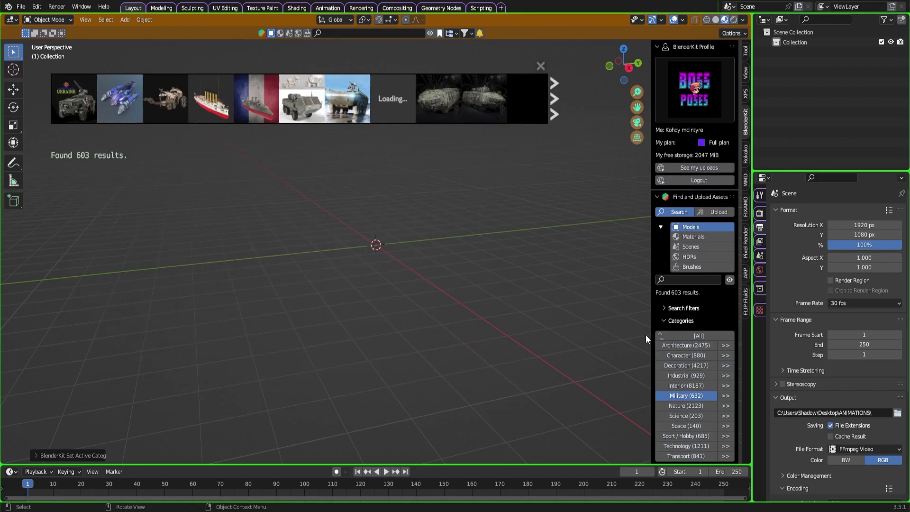
pyautogui.scroll(-1, 674, 360)
pyautogui.click(683, 331)
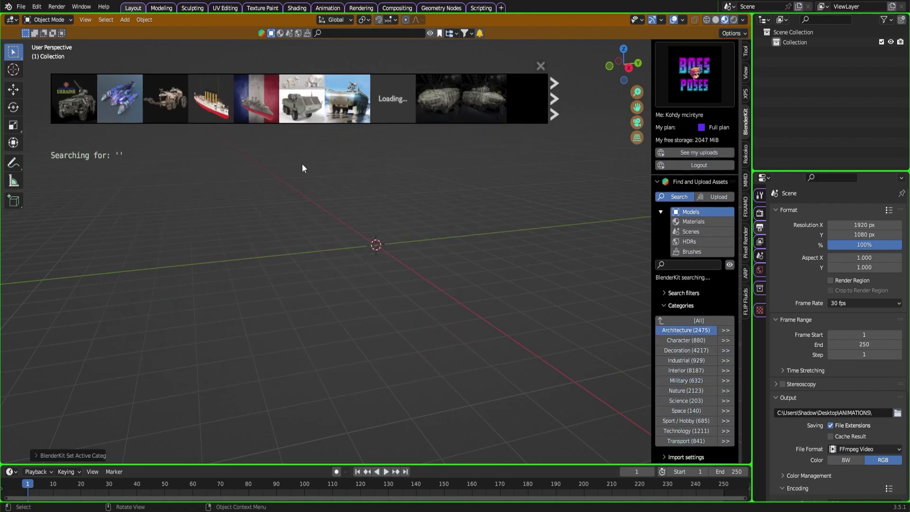
# Page through the 2432 Architecture model results in the asset bar
pyautogui.moveTo(374, 101)
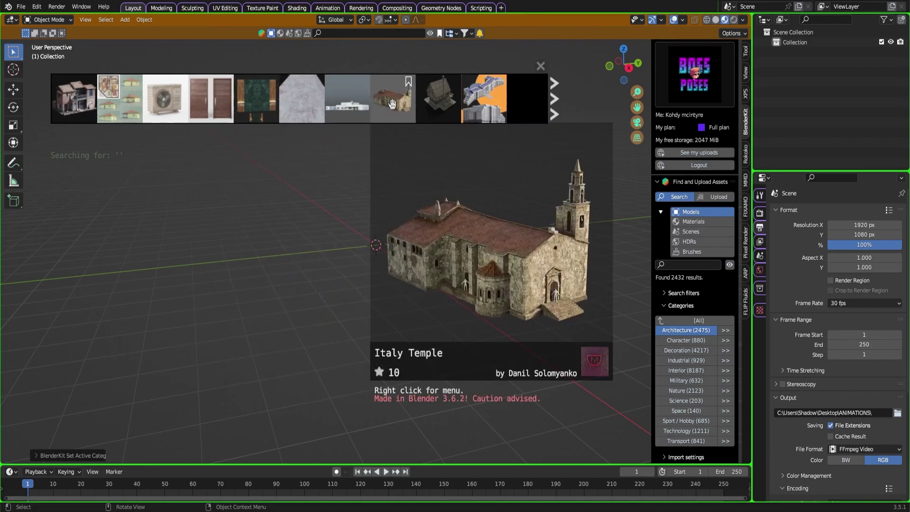
pyautogui.click(561, 108)
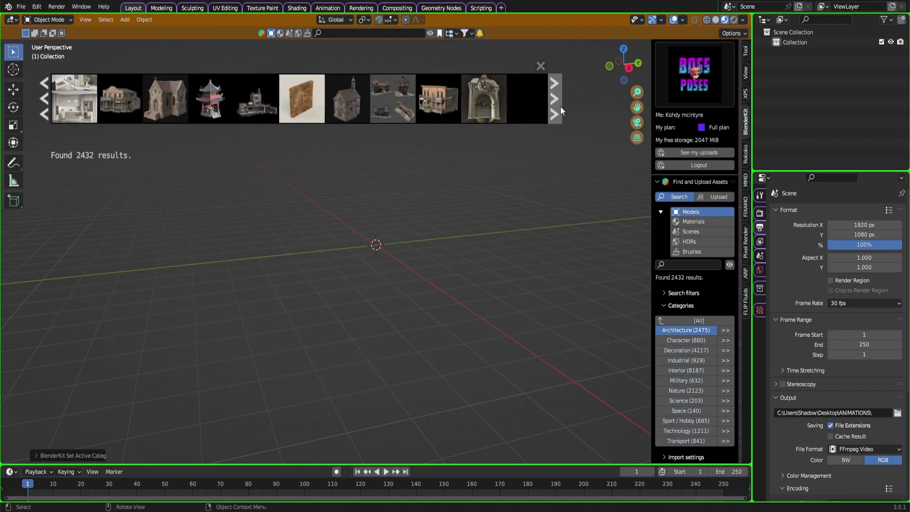
pyautogui.click(560, 106)
pyautogui.click(560, 106)
pyautogui.click(560, 106)
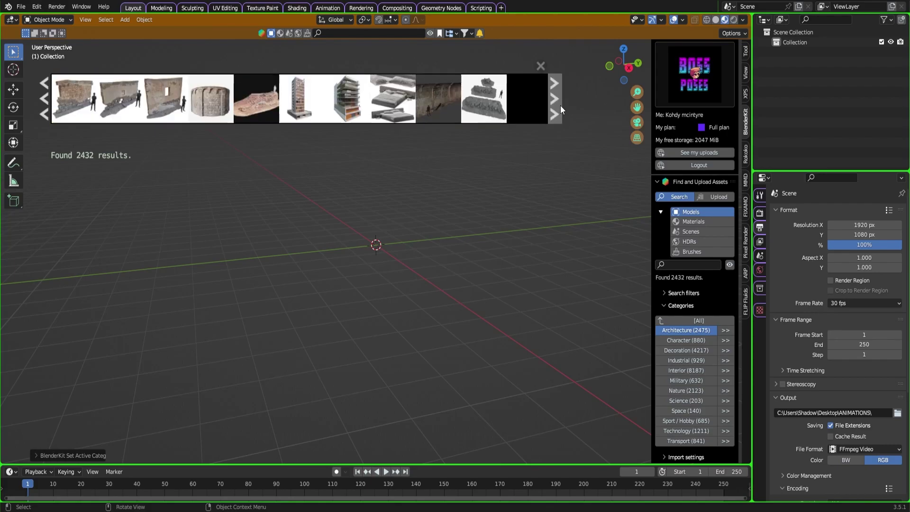
pyautogui.click(560, 106)
pyautogui.click(560, 107)
pyautogui.click(560, 107)
pyautogui.click(560, 106)
pyautogui.click(560, 105)
pyautogui.click(561, 105)
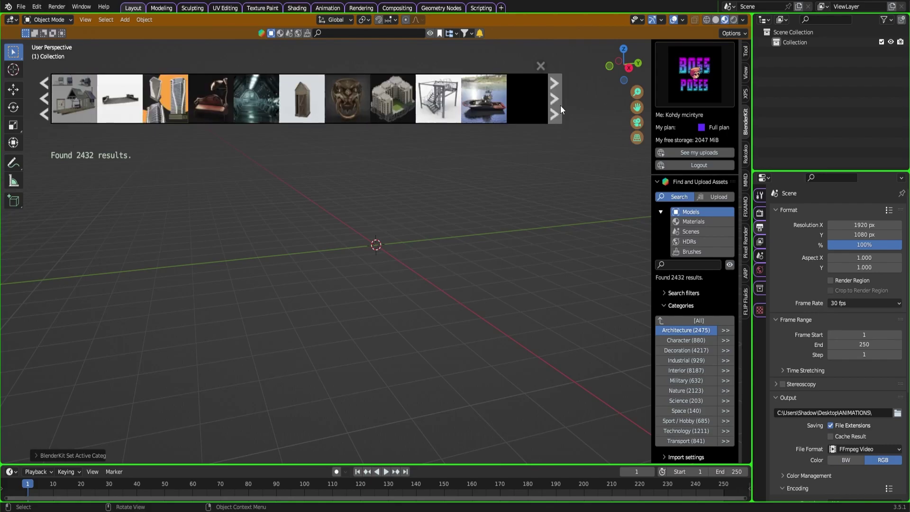
pyautogui.click(560, 105)
pyautogui.click(560, 105)
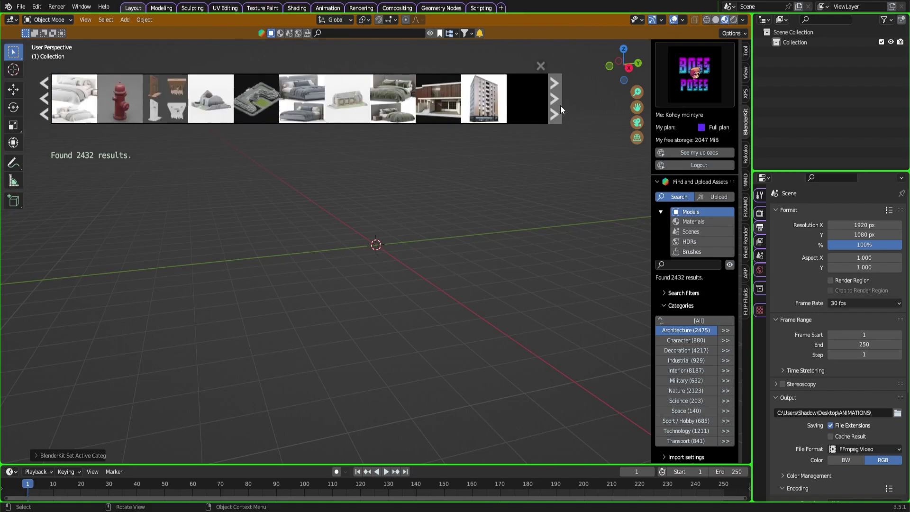
pyautogui.click(560, 105)
pyautogui.click(561, 105)
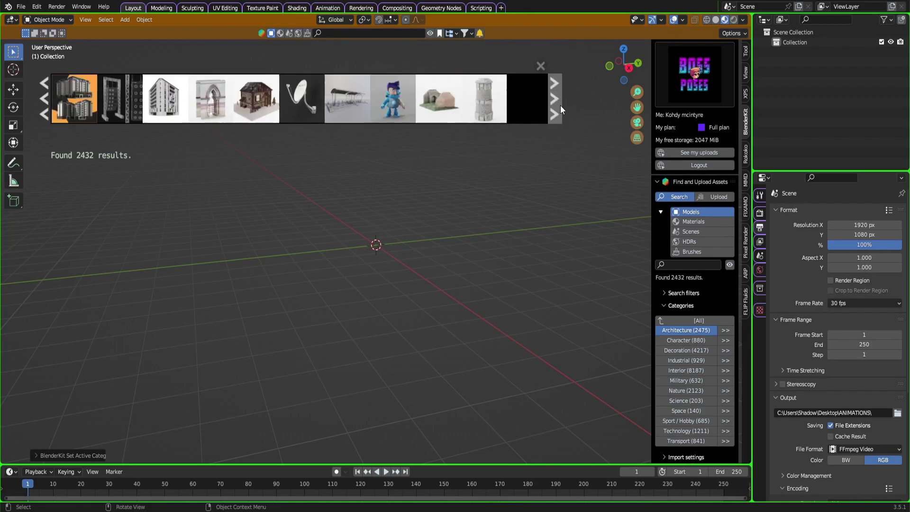
pyautogui.click(560, 105)
pyautogui.click(561, 106)
pyautogui.click(560, 106)
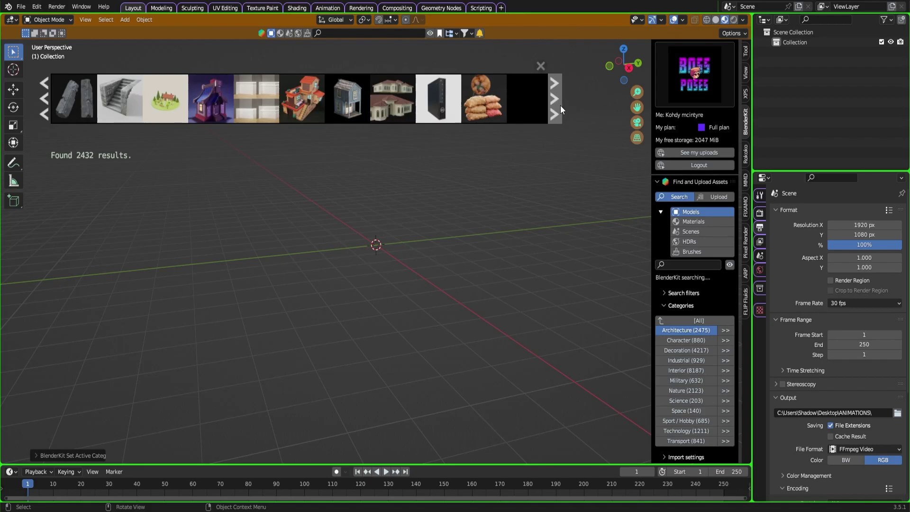
pyautogui.click(560, 105)
pyautogui.click(560, 105)
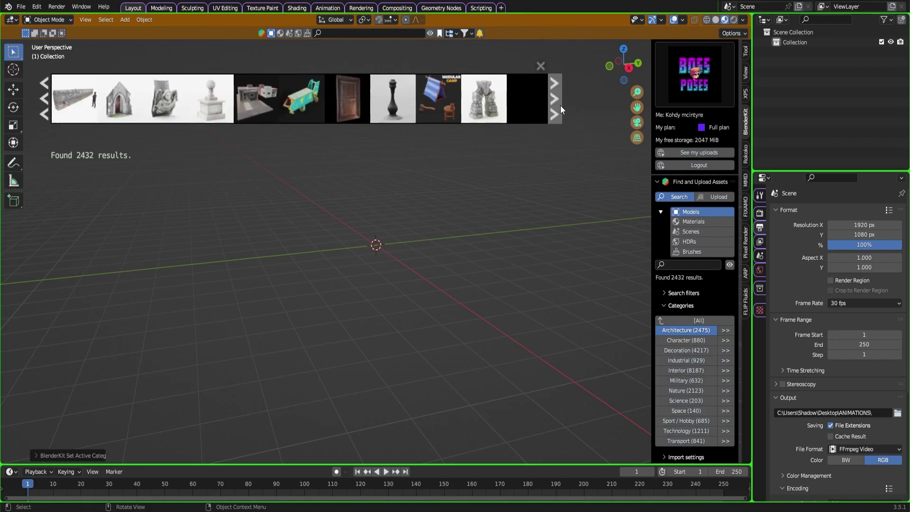
pyautogui.click(560, 106)
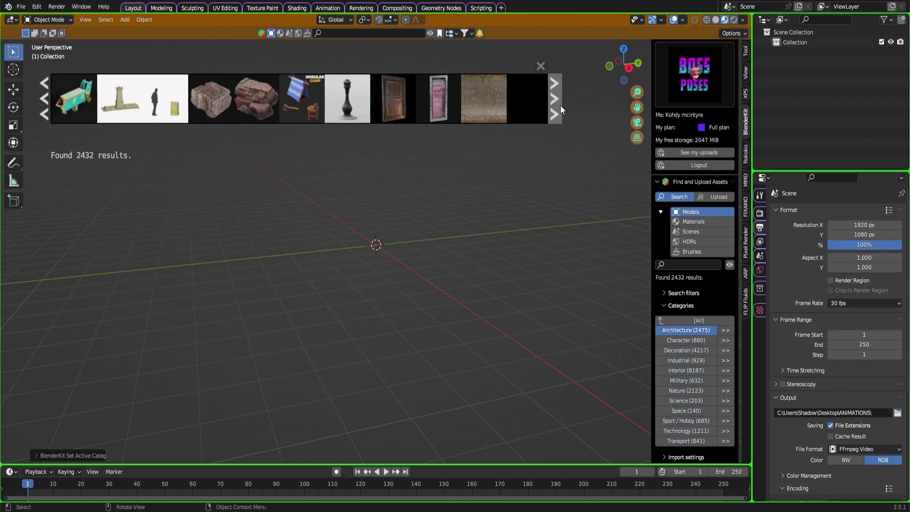
pyautogui.click(560, 104)
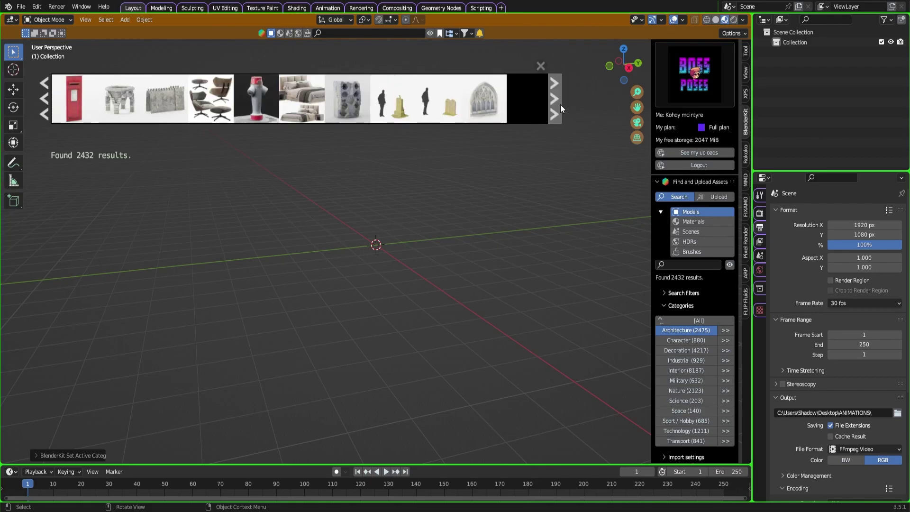
pyautogui.click(560, 105)
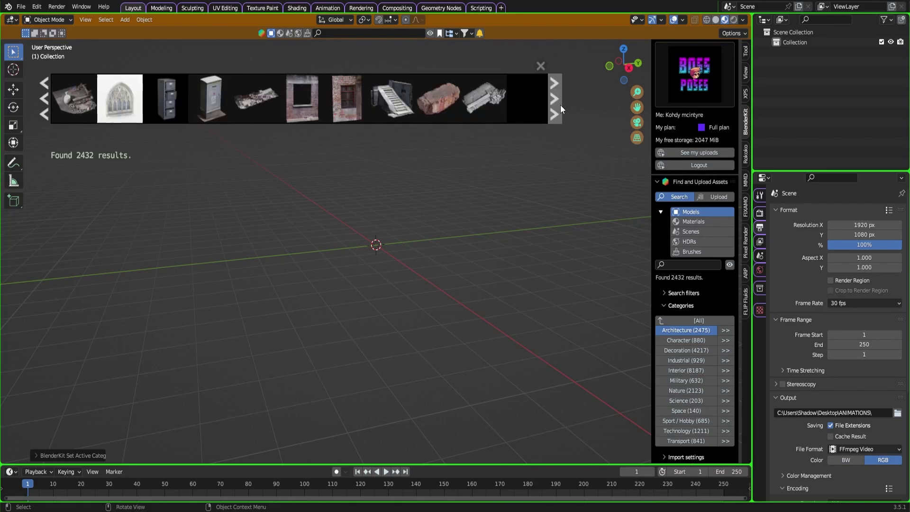
pyautogui.click(560, 104)
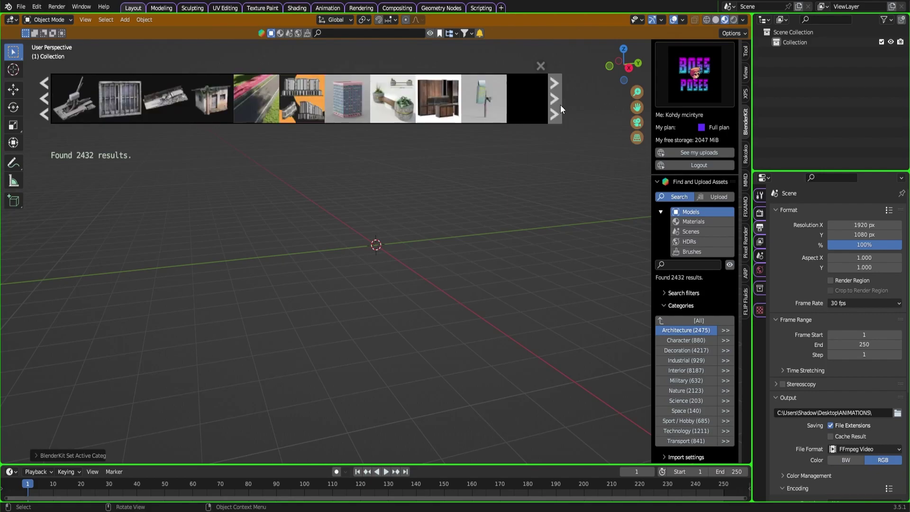
pyautogui.moveTo(220, 104)
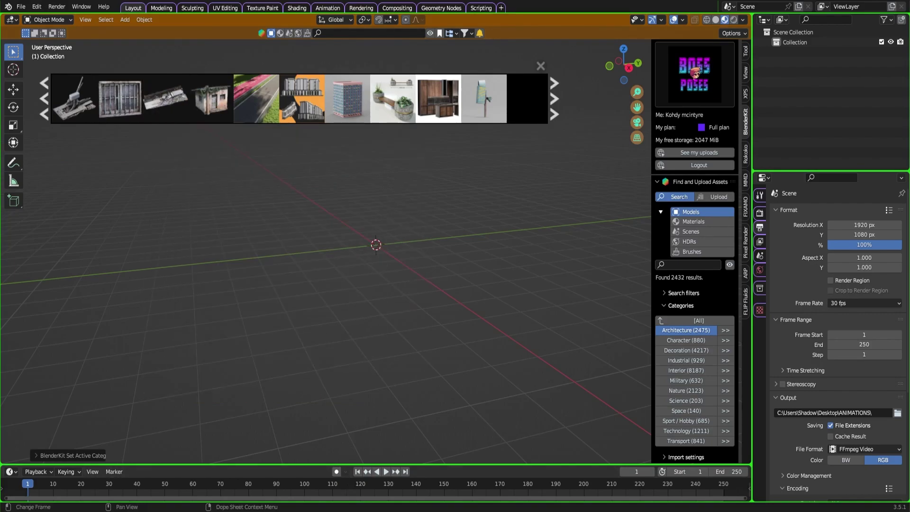
# Place the Dirty bus station model from BlenderKit into the scene
pyautogui.click(562, 96)
pyautogui.moveTo(443, 110)
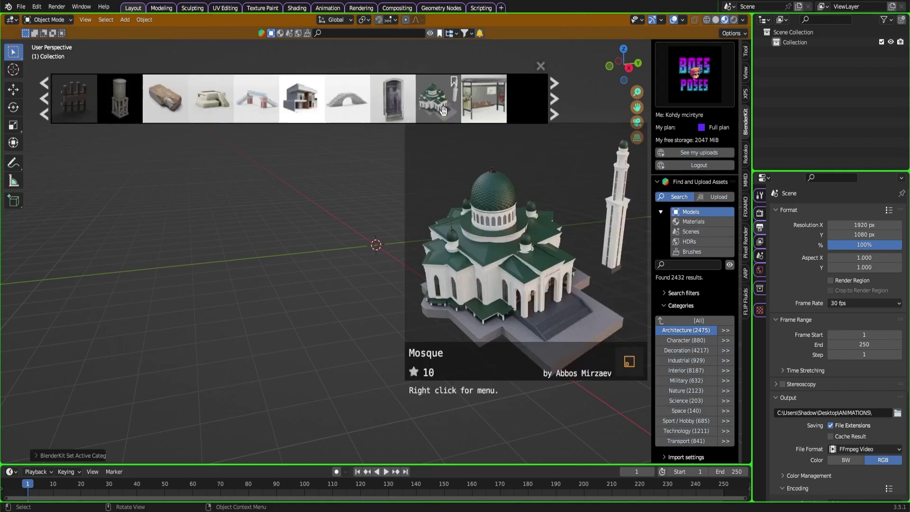
pyautogui.moveTo(476, 107); pyautogui.dragTo(382, 280)
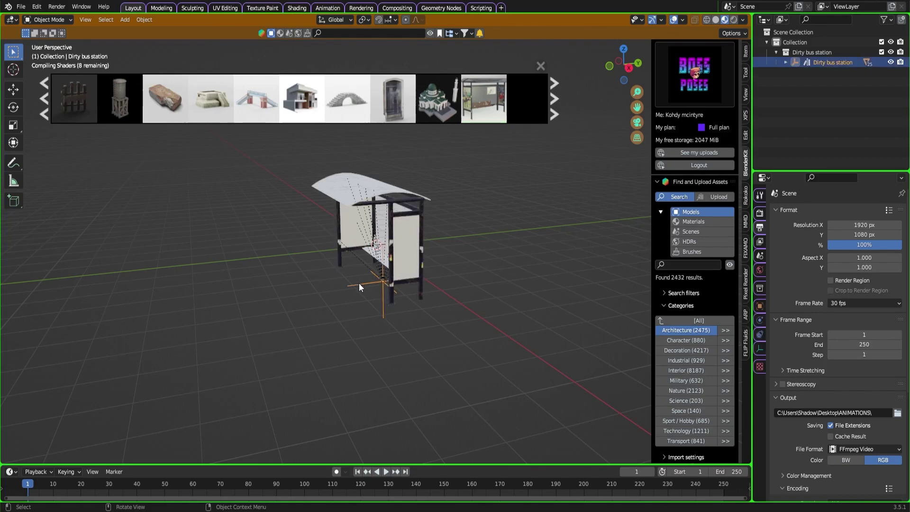
# Rotate the bus station to a new angle and scale it up about twofold
pyautogui.click(13, 108)
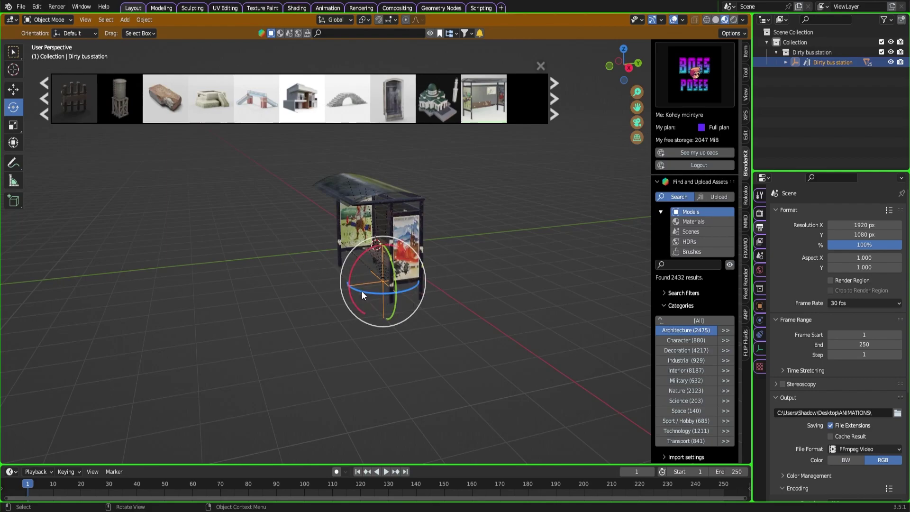
pyautogui.moveTo(363, 292); pyautogui.dragTo(380, 268)
pyautogui.press('s')
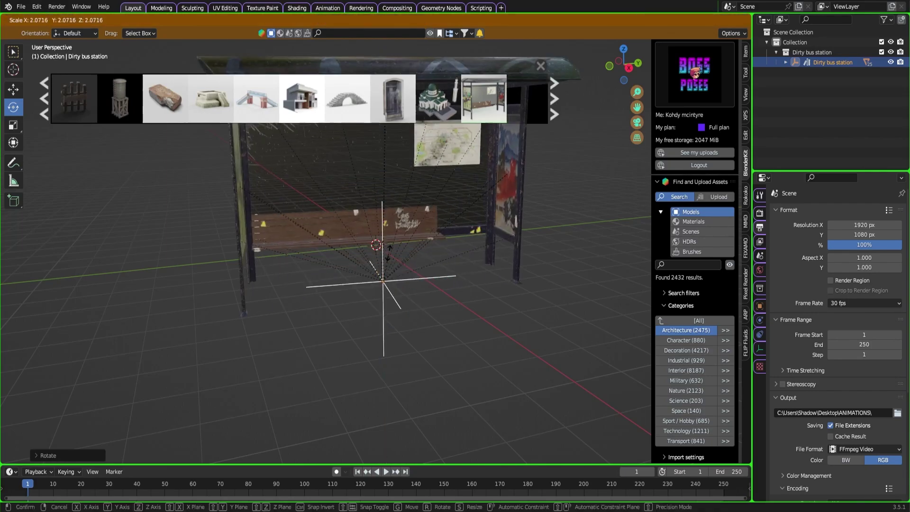
pyautogui.click(387, 256)
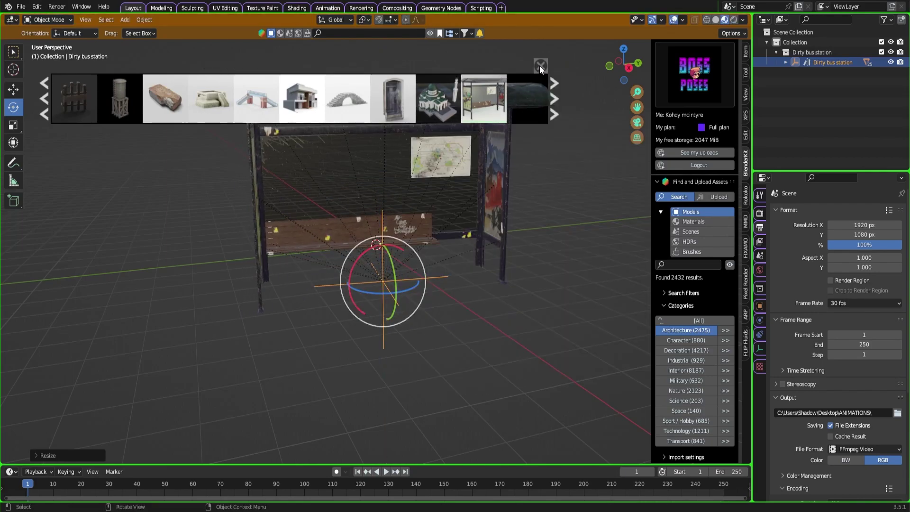
# Browse several pages of the Character model category
pyautogui.click(684, 341)
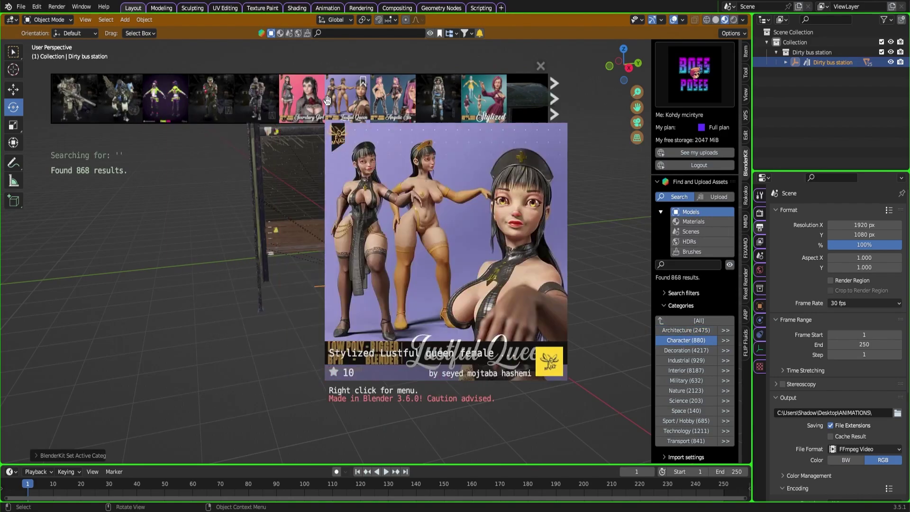
pyautogui.click(557, 103)
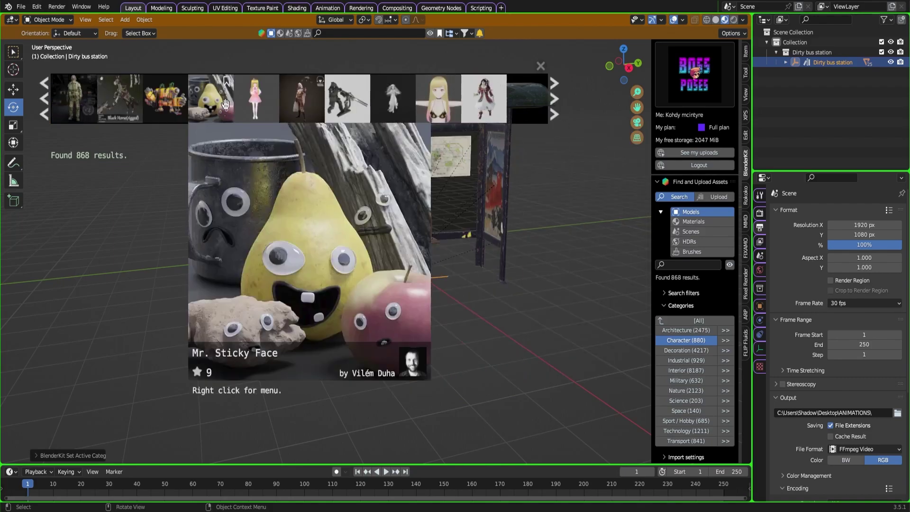
pyautogui.click(555, 95)
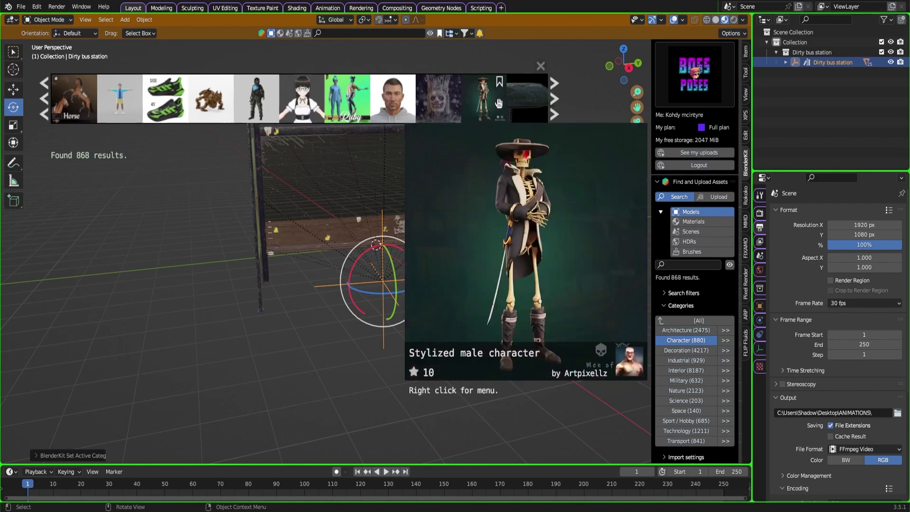
pyautogui.click(555, 110)
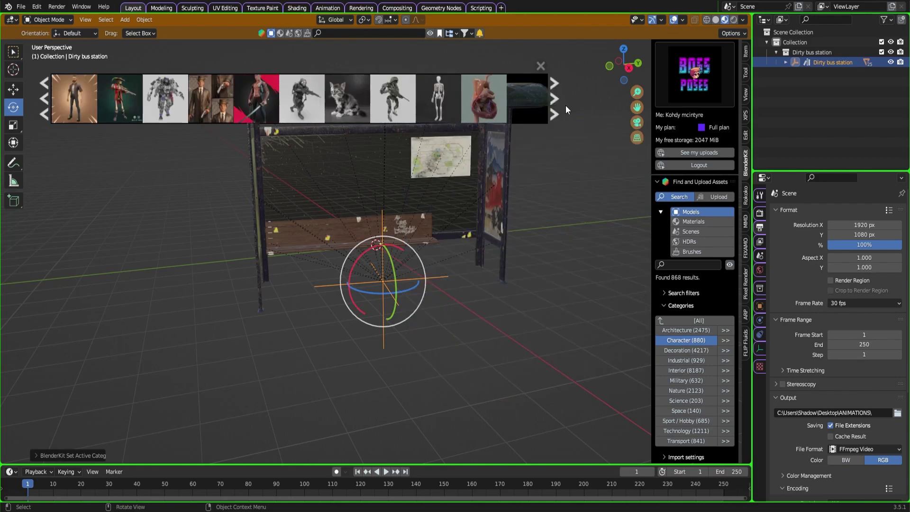
# Switch the asset search to Scenes and page through the 475 results
pyautogui.click(699, 232)
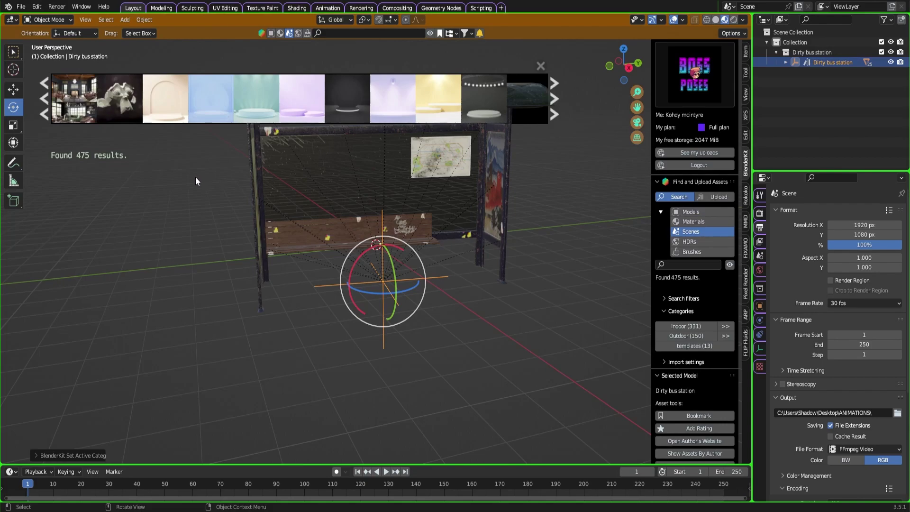
pyautogui.moveTo(337, 99)
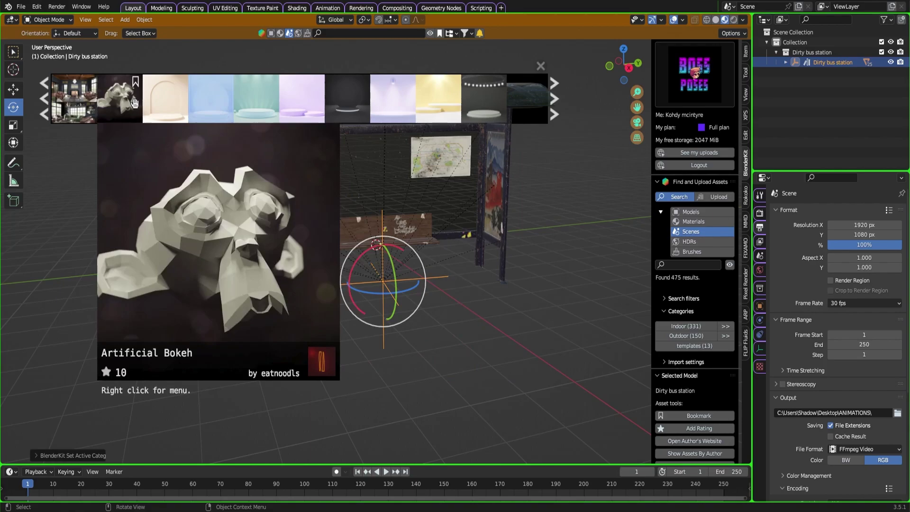
pyautogui.click(553, 111)
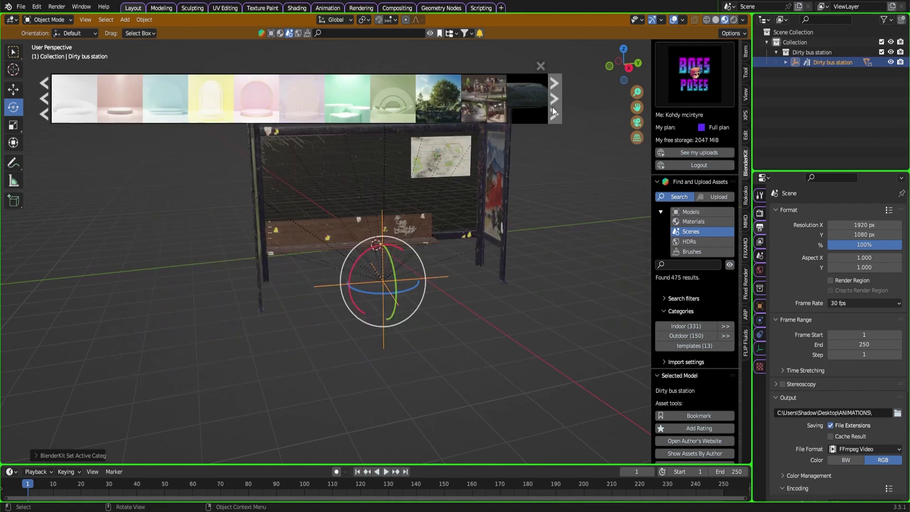
pyautogui.moveTo(482, 106)
pyautogui.click(554, 112)
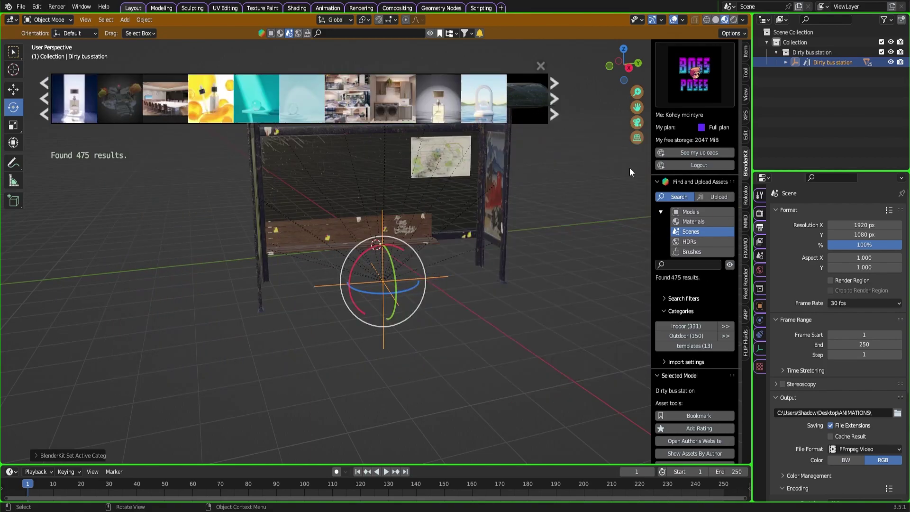
# Switch BlenderKit search to Brushes and toggle the search filter panels
pyautogui.click(702, 251)
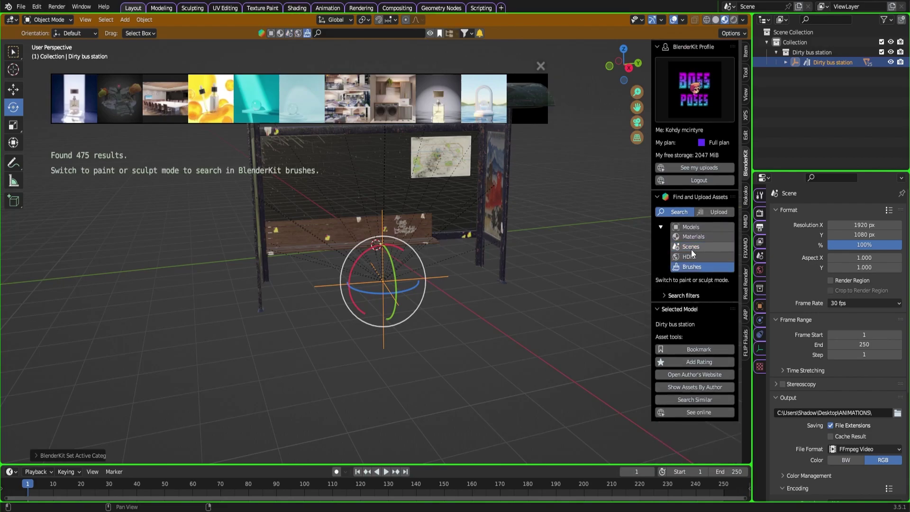
pyautogui.click(681, 296)
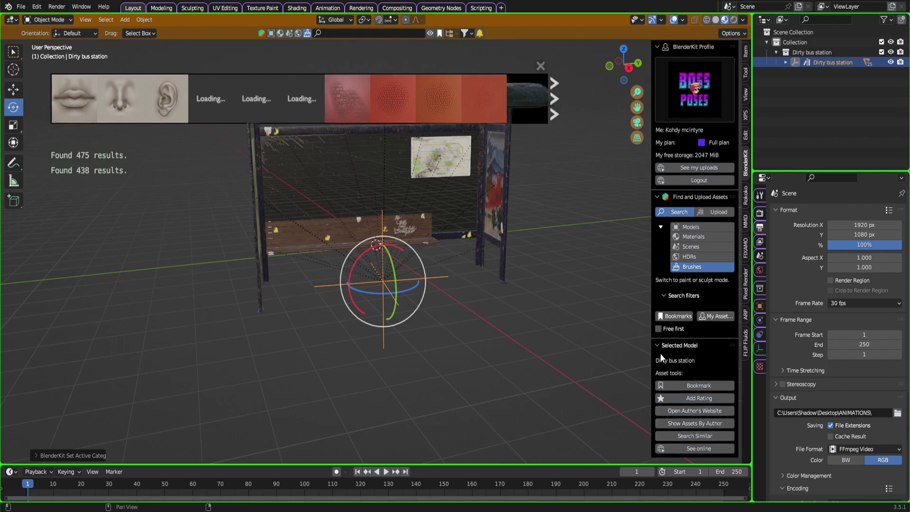
pyautogui.click(686, 345)
pyautogui.click(684, 296)
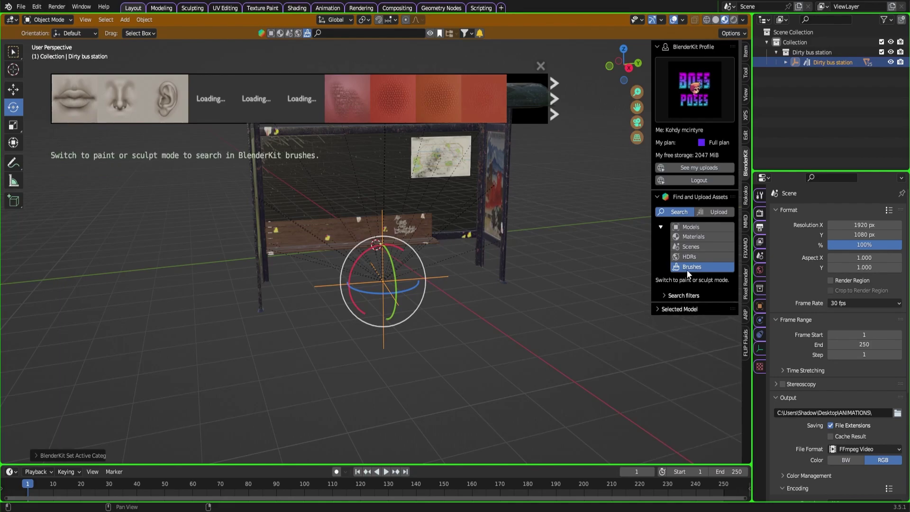
pyautogui.click(679, 307)
pyautogui.click(677, 295)
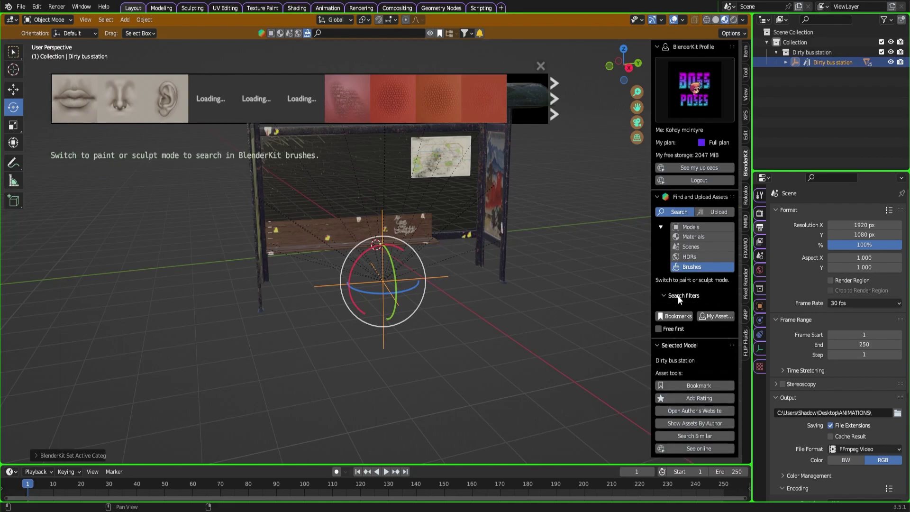
pyautogui.click(678, 296)
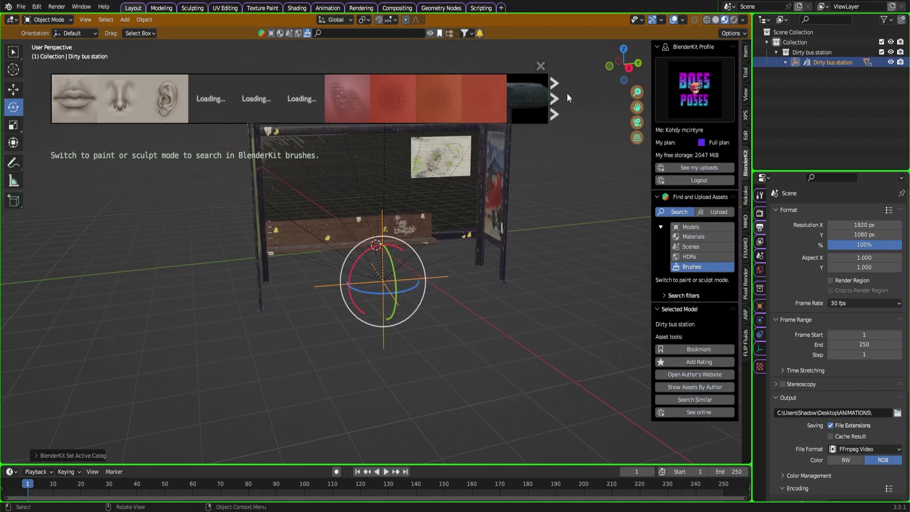
# Page through the 438 brush results, then close the asset bar
pyautogui.click(556, 97)
pyautogui.moveTo(252, 89)
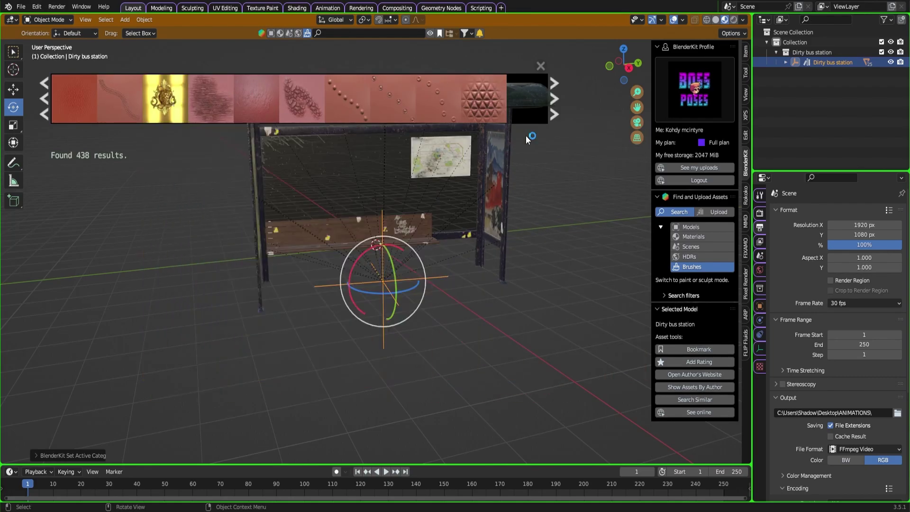
pyautogui.click(554, 107)
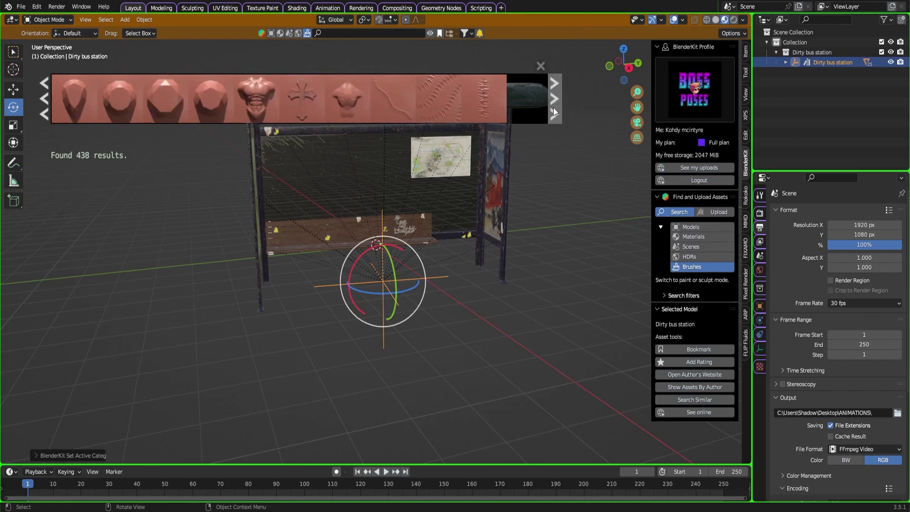
pyautogui.click(553, 108)
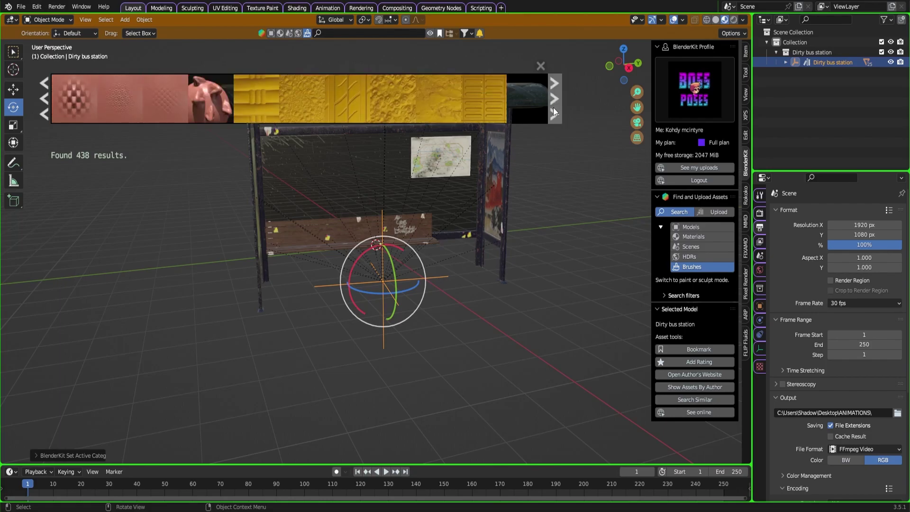
pyautogui.moveTo(206, 102)
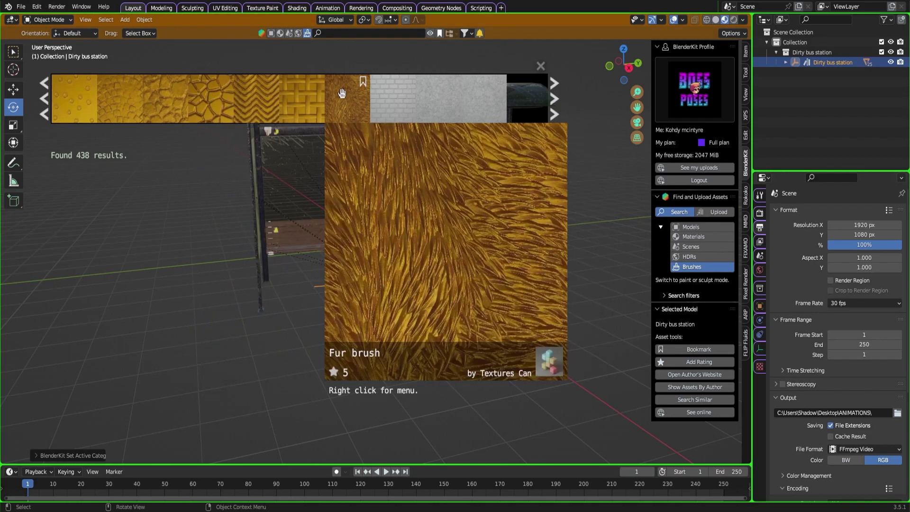
pyautogui.click(553, 99)
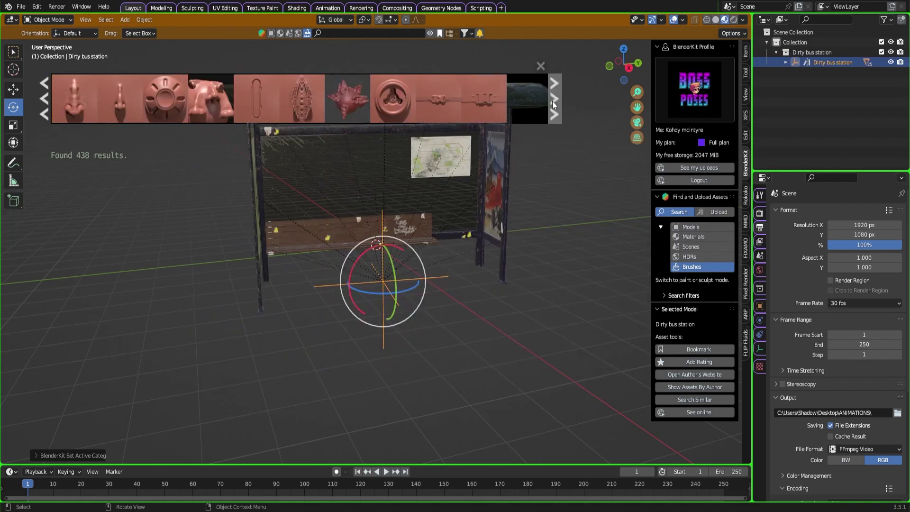
pyautogui.moveTo(402, 101)
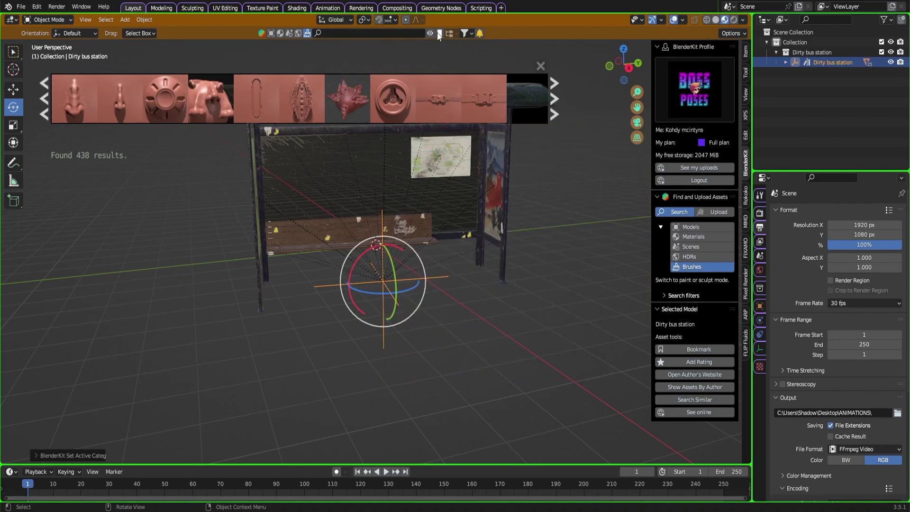
pyautogui.click(540, 66)
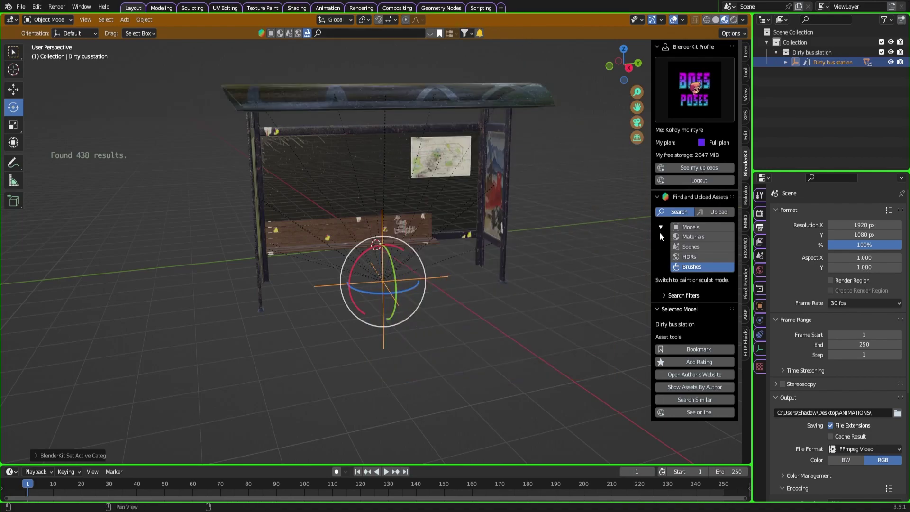
# Add a mesh plane and scale it up twice into a large ground
pyautogui.click(125, 19)
pyautogui.moveTo(158, 33)
pyautogui.click(230, 31)
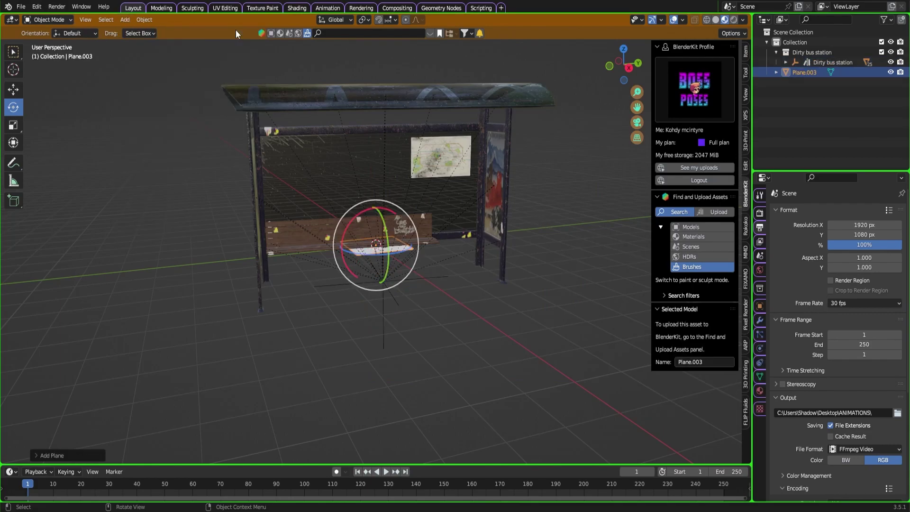
pyautogui.press('s')
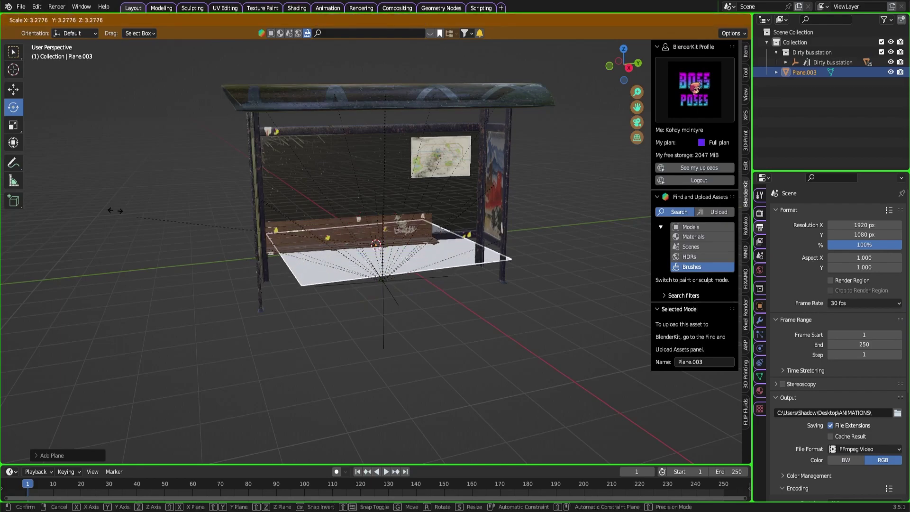
pyautogui.click(225, 245)
pyautogui.press('s')
pyautogui.click(156, 235)
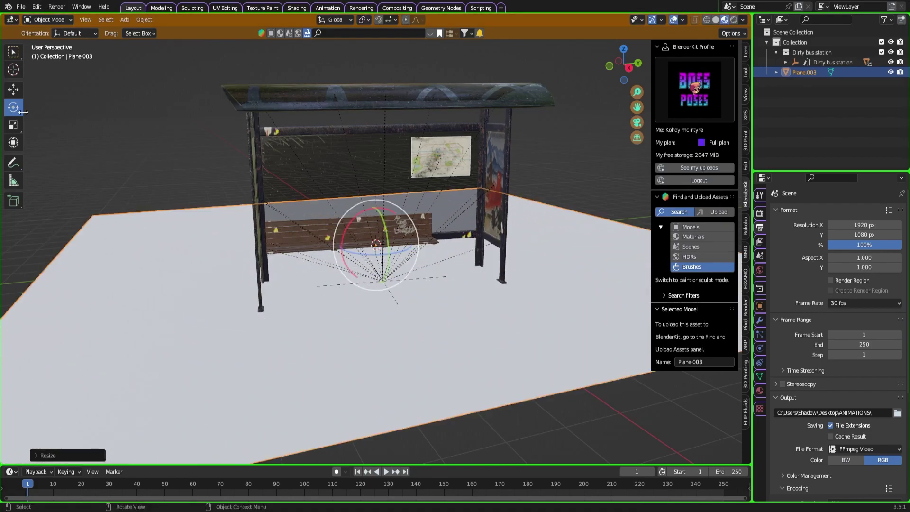
# Nudge the plane along Z and switch BlenderKit search to Scenes
pyautogui.click(13, 89)
pyautogui.moveTo(376, 206); pyautogui.dragTo(375, 207)
pyautogui.click(690, 247)
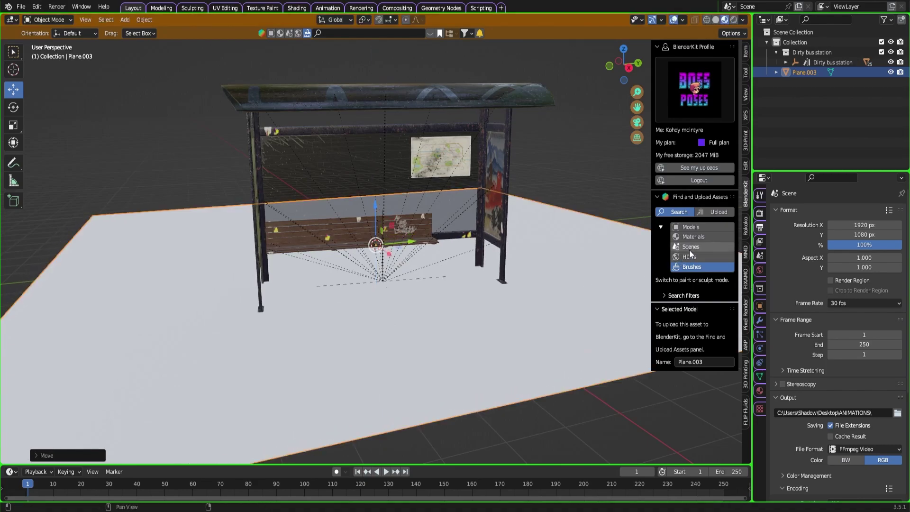
# Switch BlenderKit to Materials filtered to the concrete category
pyautogui.click(690, 351)
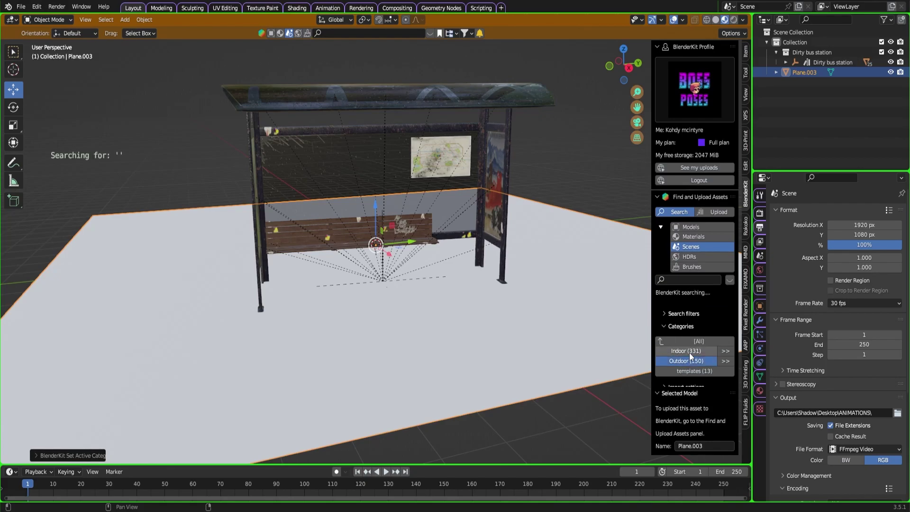
pyautogui.click(694, 237)
pyautogui.scroll(-1, 688, 350)
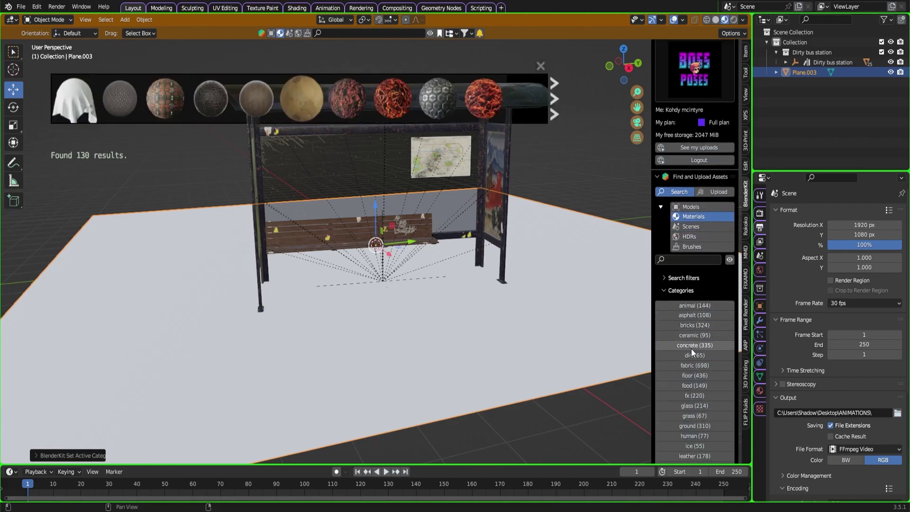
pyautogui.click(692, 346)
# Page through the concrete materials and drop Concrete 03 onto the ground plane
pyautogui.moveTo(156, 106)
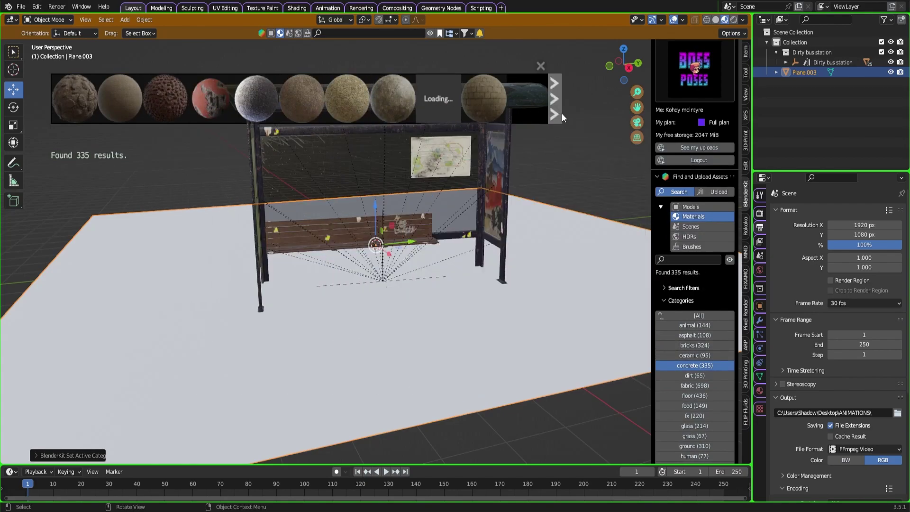
pyautogui.click(561, 113)
pyautogui.click(561, 113)
pyautogui.click(561, 113)
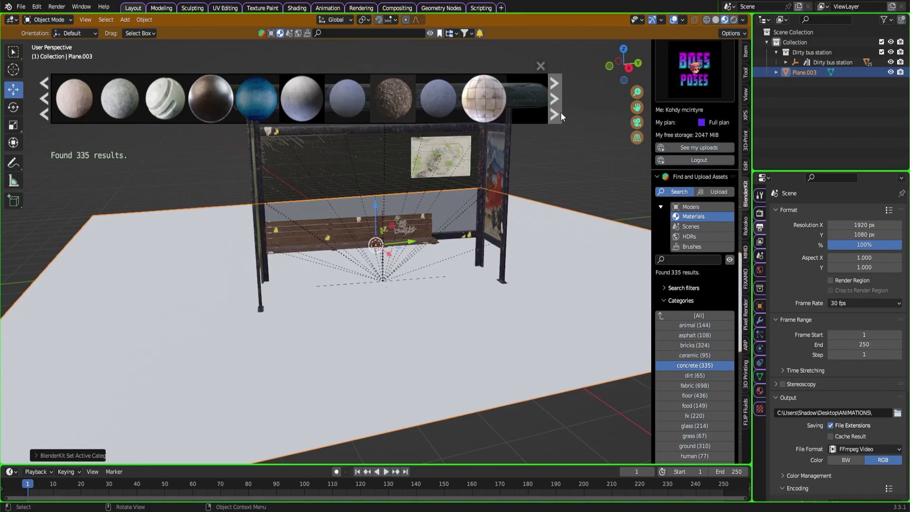
pyautogui.click(561, 113)
pyautogui.click(561, 113)
pyautogui.click(561, 113)
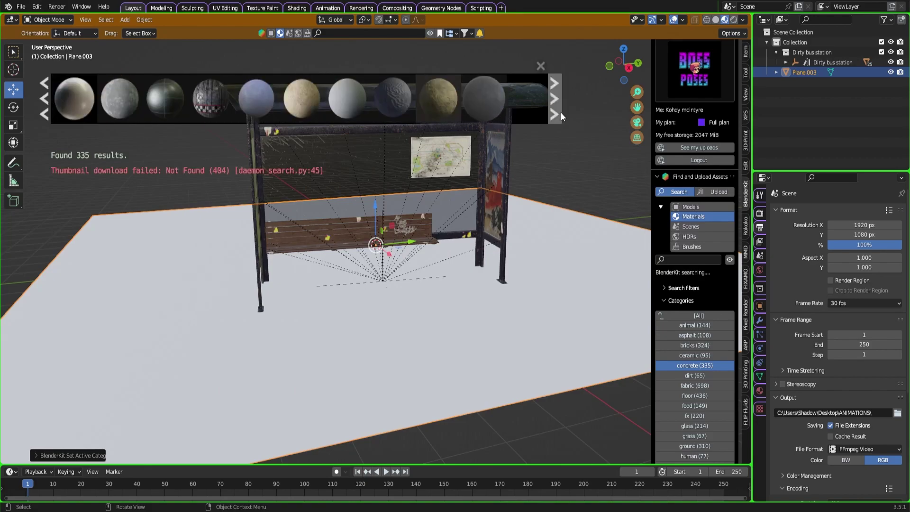
pyautogui.click(561, 112)
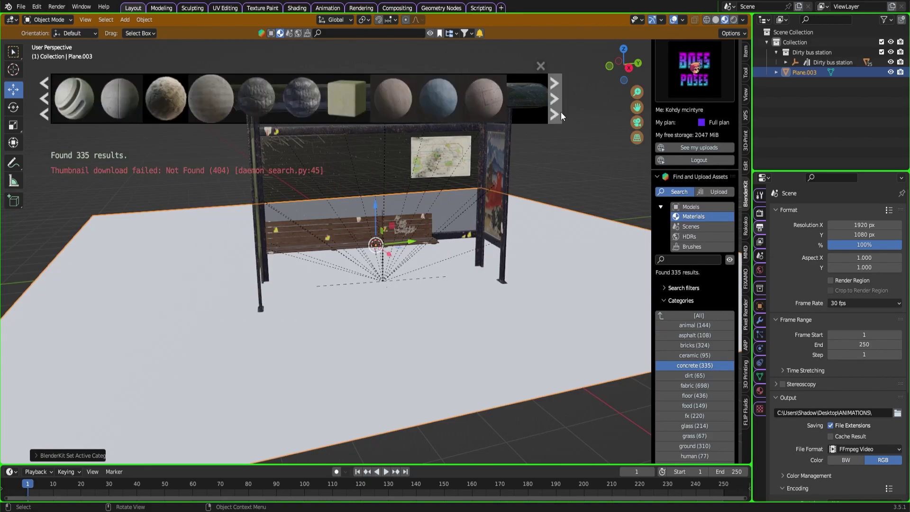
pyautogui.click(561, 114)
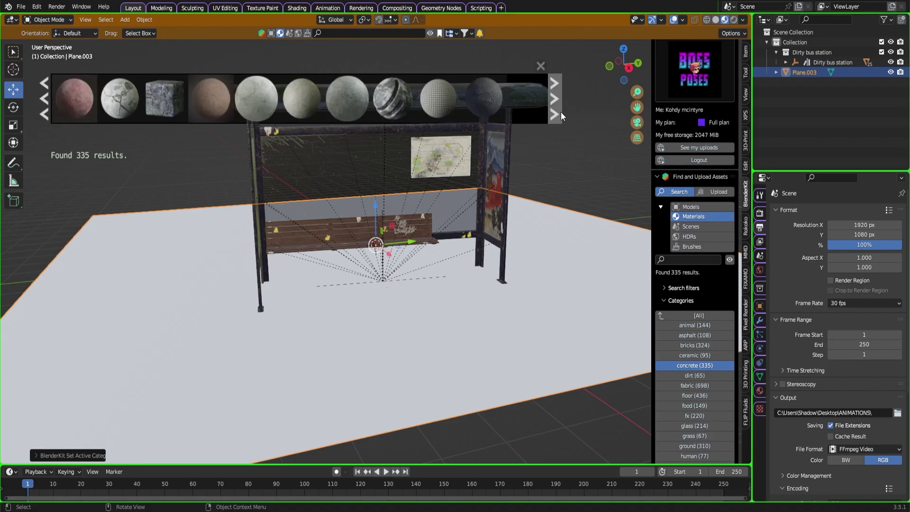
pyautogui.click(560, 114)
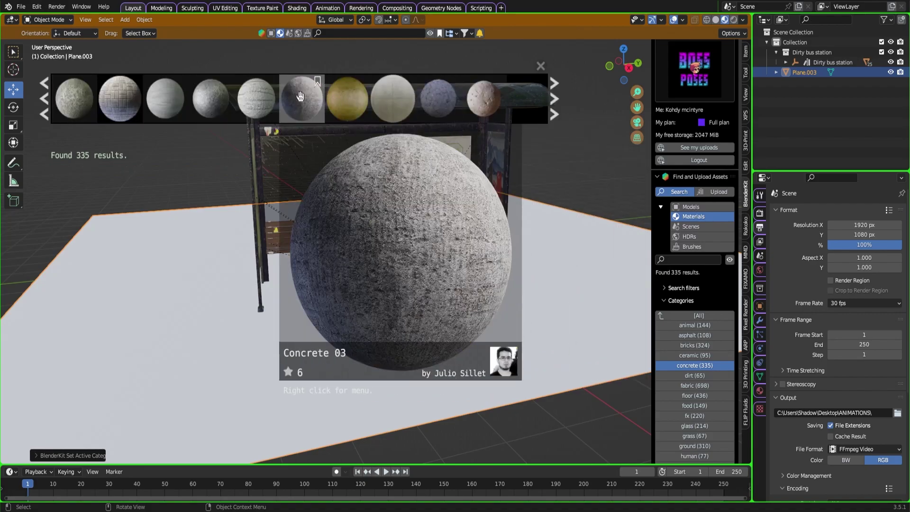
pyautogui.moveTo(300, 96); pyautogui.dragTo(456, 274)
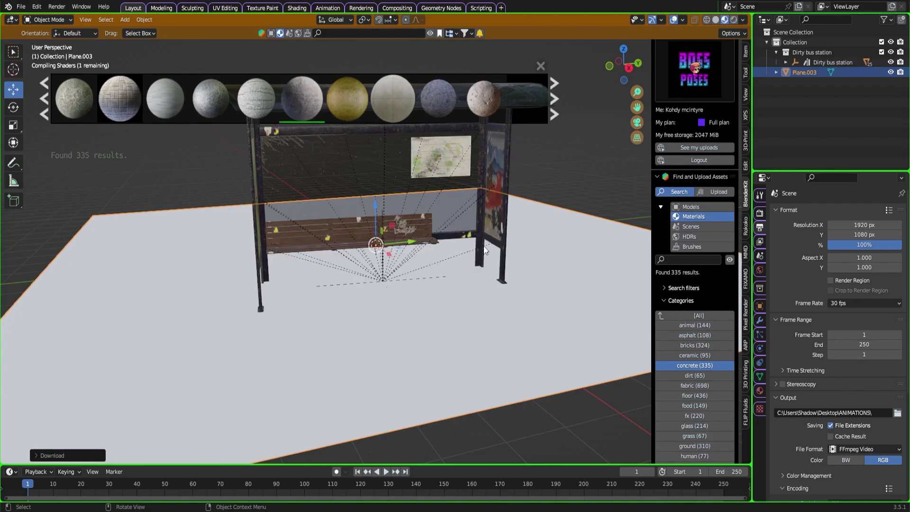
pyautogui.moveTo(549, 231)
pyautogui.mouseDown(button='middle')
pyautogui.moveTo(547, 246)
pyautogui.moveTo(548, 229)
pyautogui.mouseUp(button='middle')
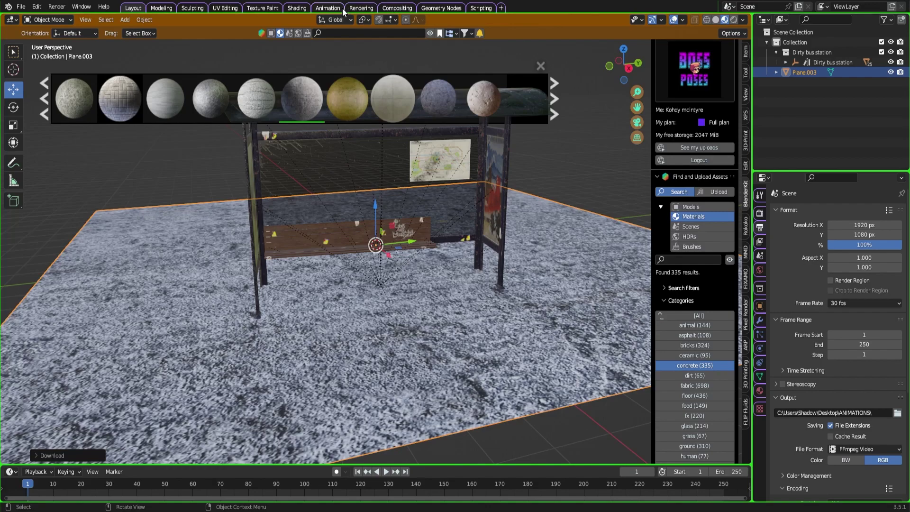
# Load the dr_4.jpg texture in the UV Editing workspace and fit it to view
pyautogui.click(225, 8)
pyautogui.click(252, 20)
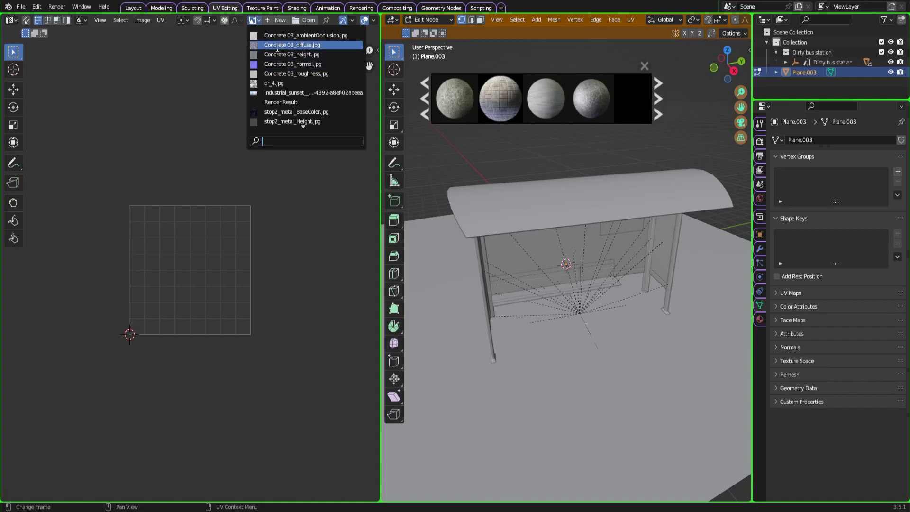
pyautogui.click(265, 84)
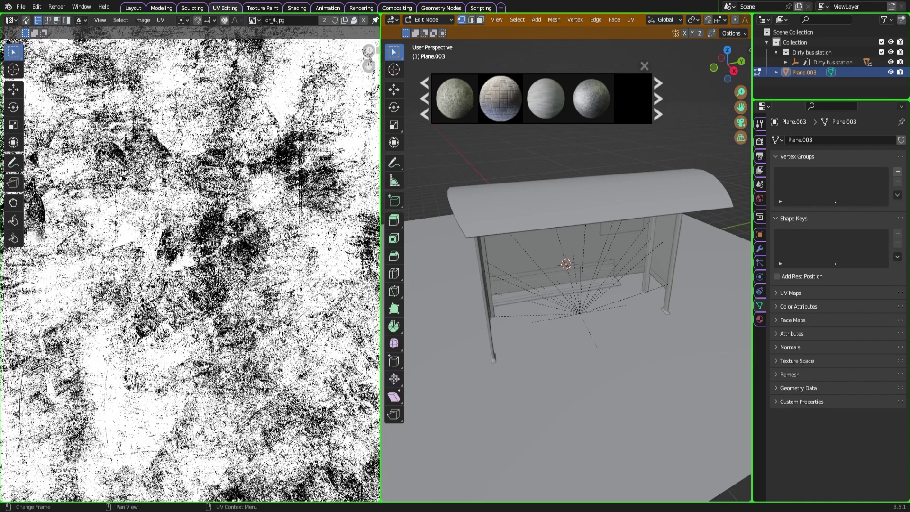
pyautogui.press('Home')
pyautogui.rightClick(196, 162)
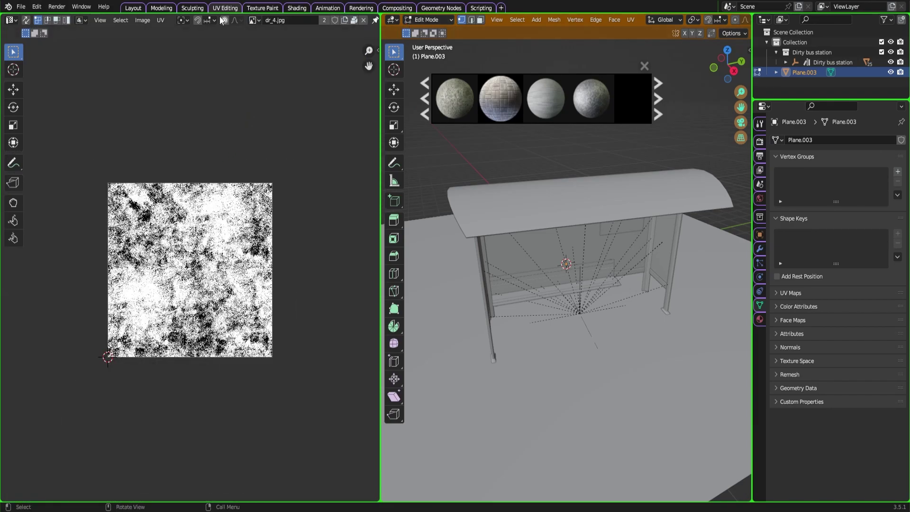
# Preview the bus stop in Layout with Rendered viewport shading
pyautogui.click(132, 8)
pyautogui.scroll(-3, 516, 256)
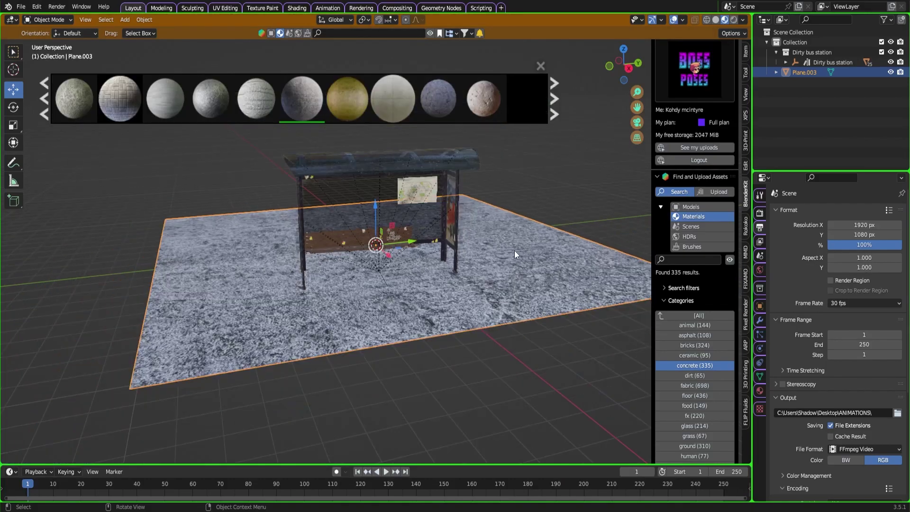
pyautogui.click(733, 21)
pyautogui.scroll(5, 567, 204)
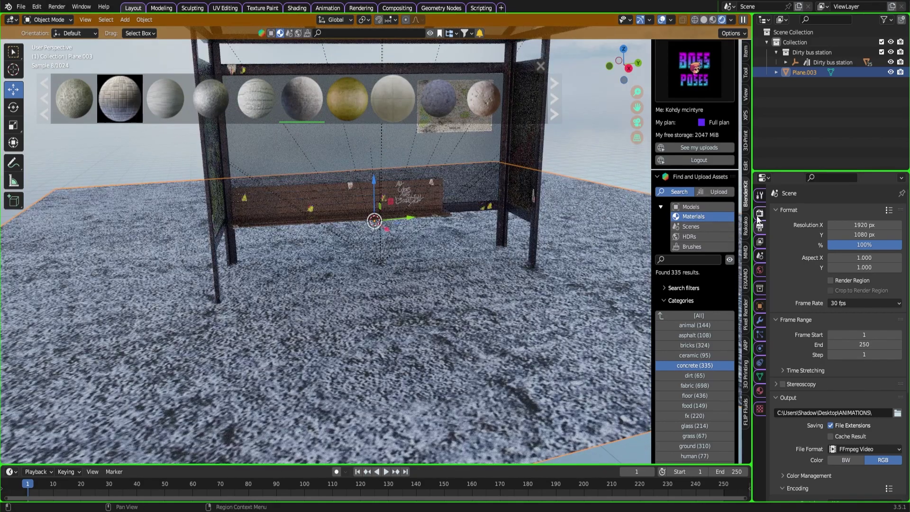
# Enable viewport Denoise and apply the San Giuseppe Bridge HDRI from BlenderKit at 2048
pyautogui.click(758, 214)
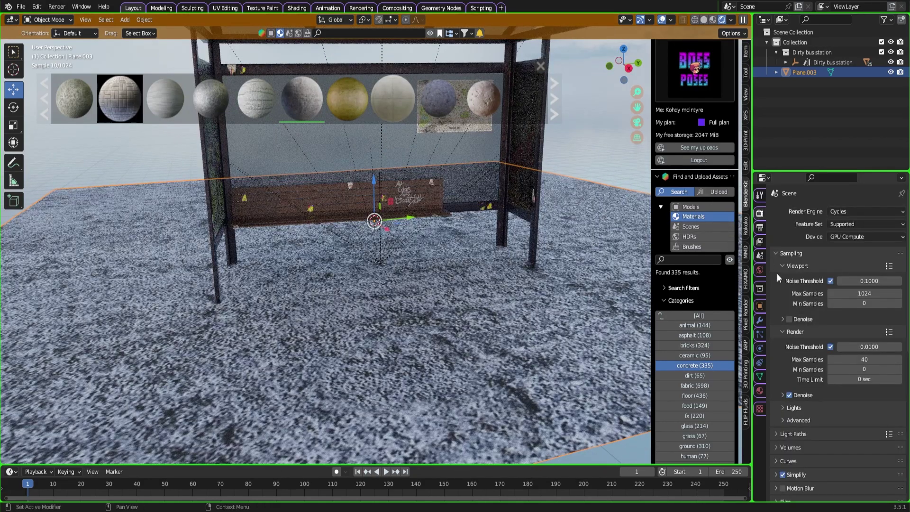
pyautogui.click(793, 319)
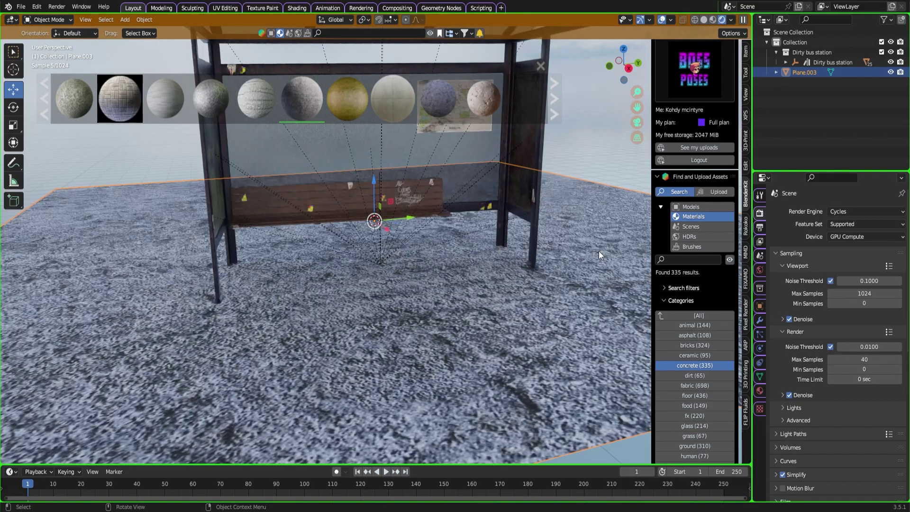
pyautogui.click(691, 236)
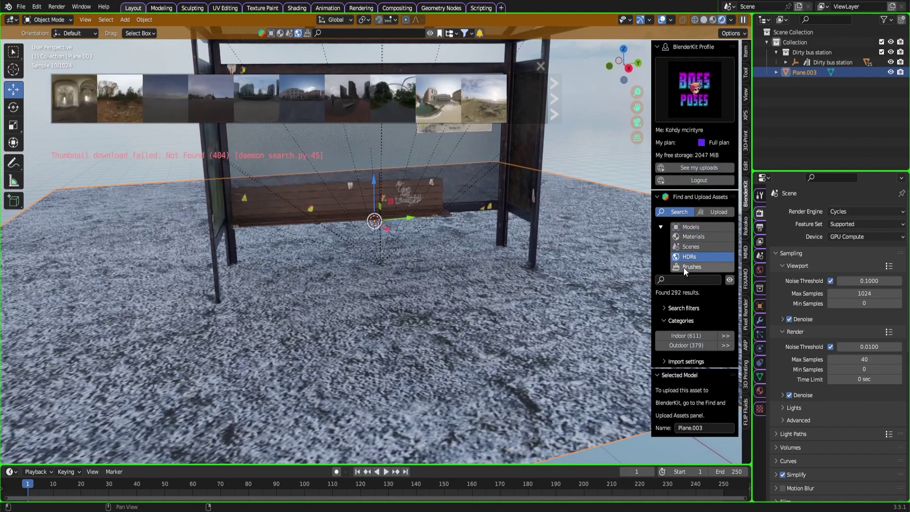
pyautogui.click(435, 99)
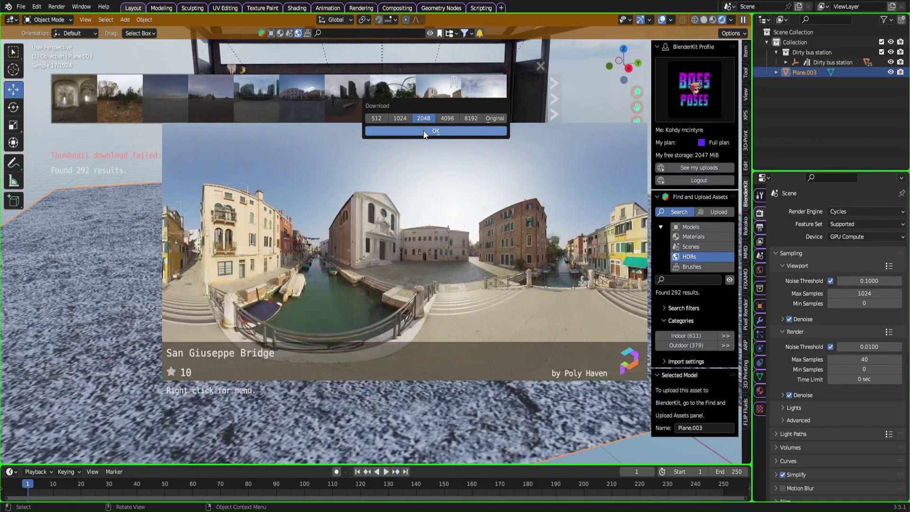
pyautogui.click(409, 130)
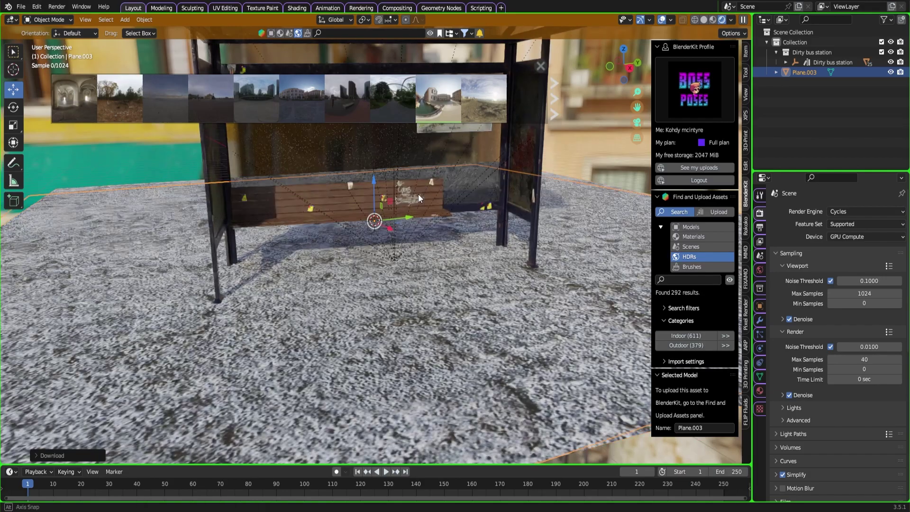
# Orbit around the shelter to view it against the Venetian HDRI backdrop
pyautogui.moveTo(418, 195); pyautogui.dragTo(455, 192, button='middle')
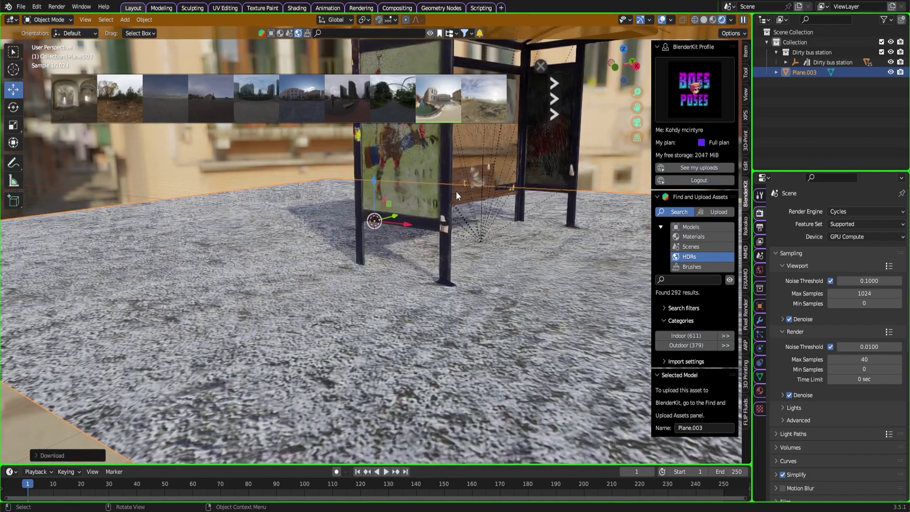
pyautogui.click(541, 67)
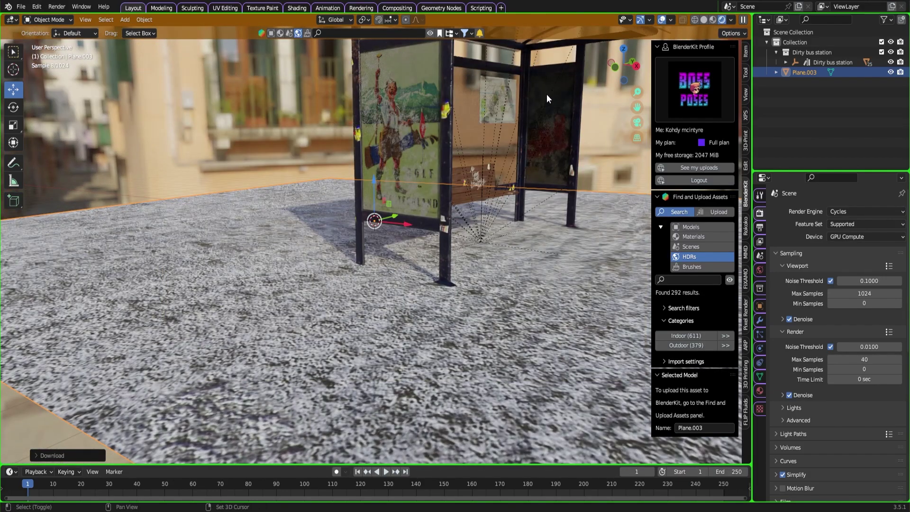
pyautogui.moveTo(545, 96); pyautogui.dragTo(526, 166, button='middle')
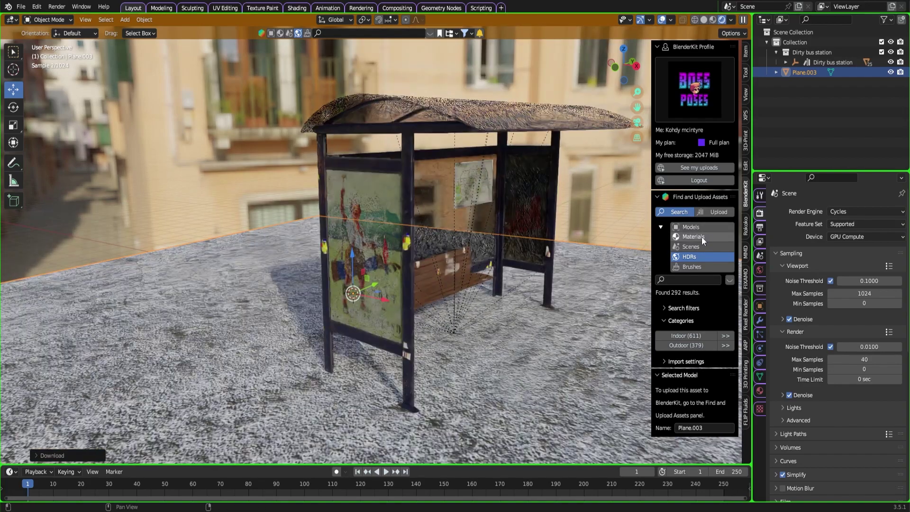
# Filter BlenderKit scenes to Indoor and append the Cozy Cabin scene
pyautogui.click(693, 245)
pyautogui.click(682, 351)
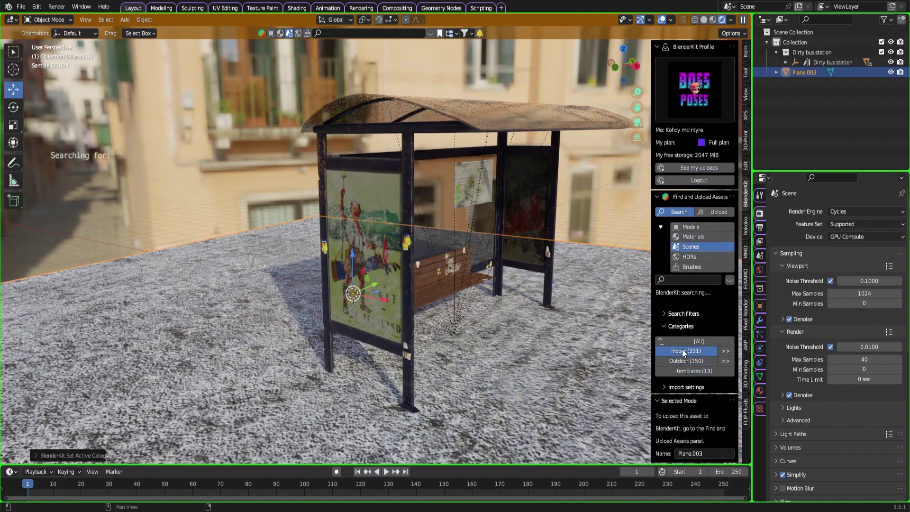
pyautogui.moveTo(400, 111)
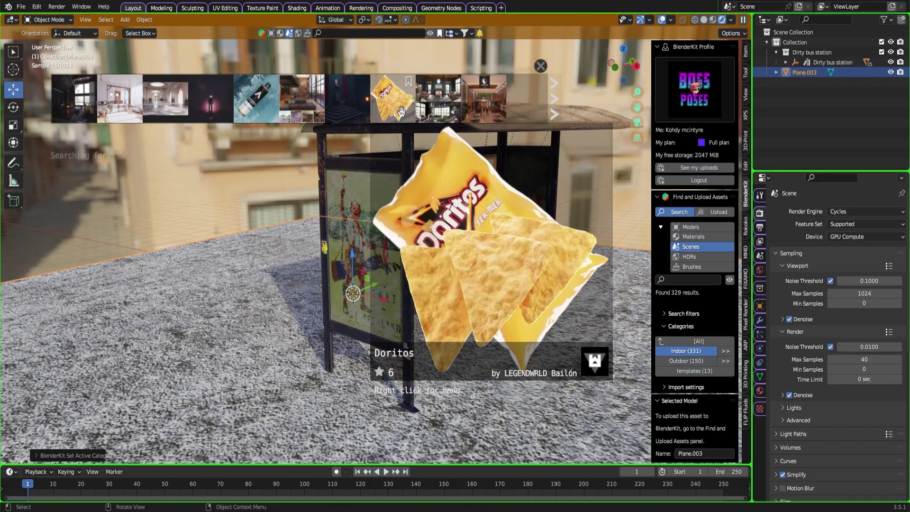
pyautogui.moveTo(263, 106)
pyautogui.moveTo(215, 103)
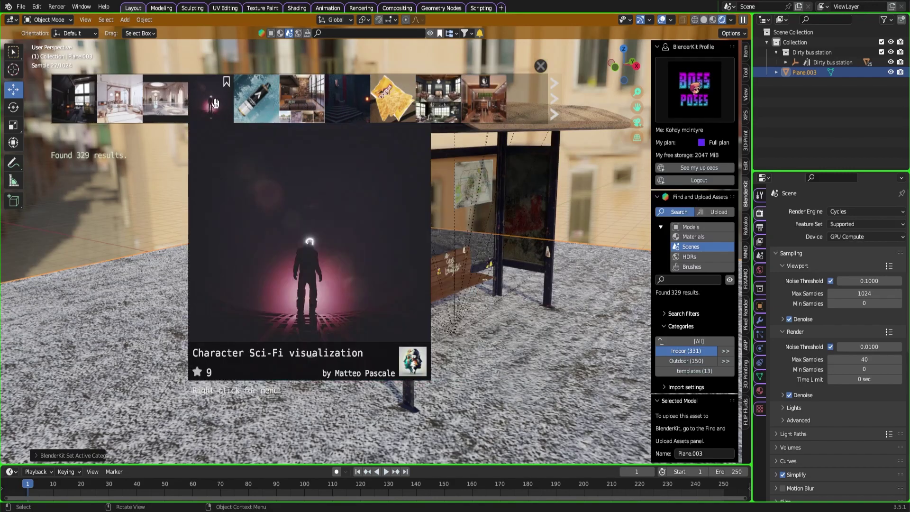
pyautogui.moveTo(150, 103)
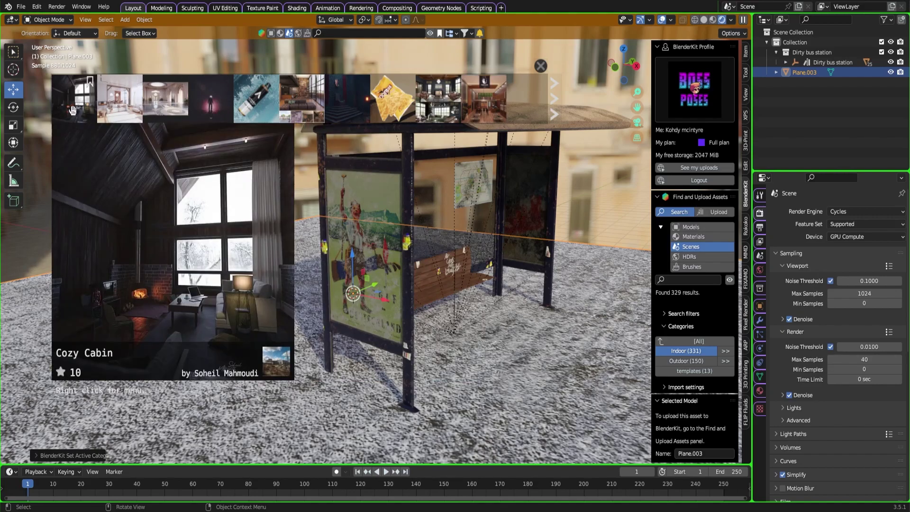
pyautogui.click(72, 111)
pyautogui.click(64, 153)
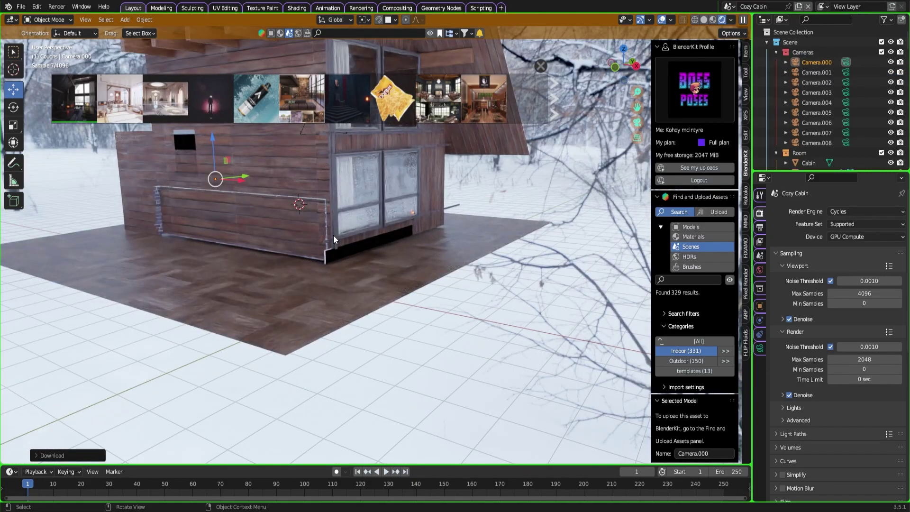
# Hide the asset bar, switch to Solid shading, and look through Camera.000 at the cabin
pyautogui.click(540, 66)
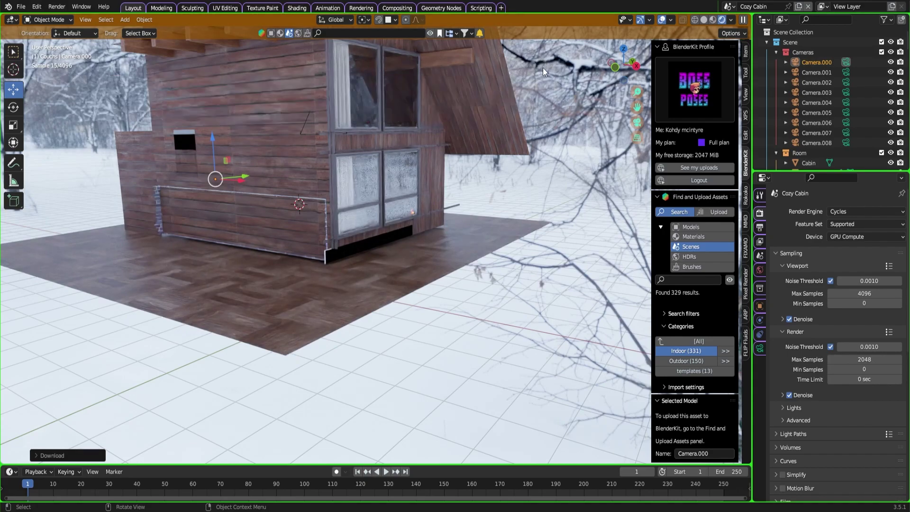
pyautogui.click(700, 22)
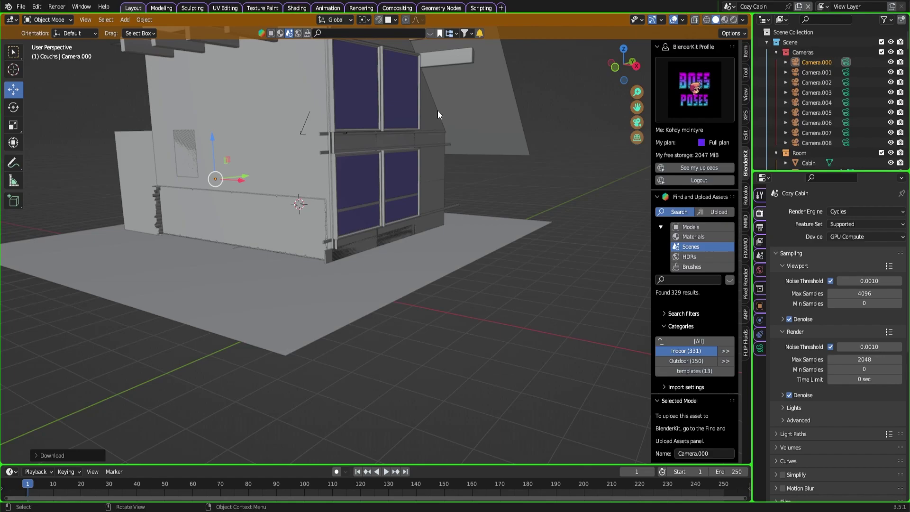
pyautogui.moveTo(296, 111); pyautogui.dragTo(386, 268, button='middle')
pyautogui.scroll(2, 353, 287)
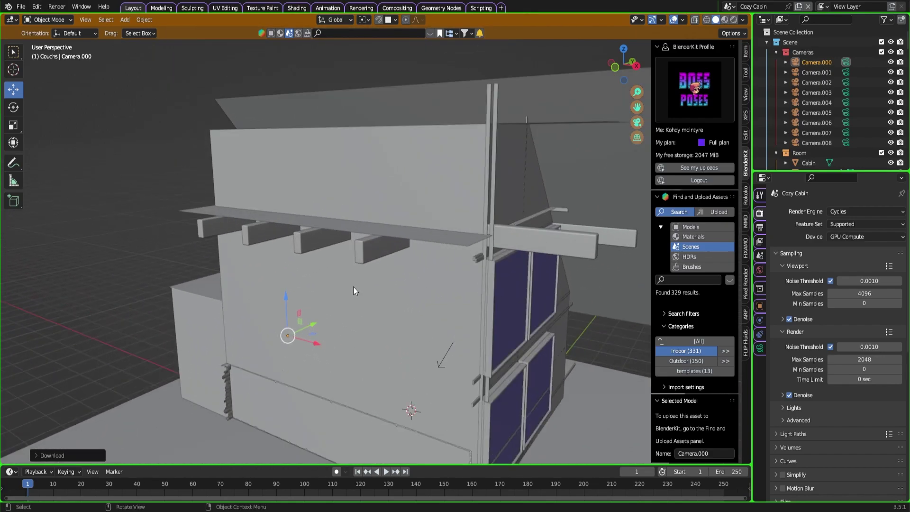
pyautogui.press('KP_0')
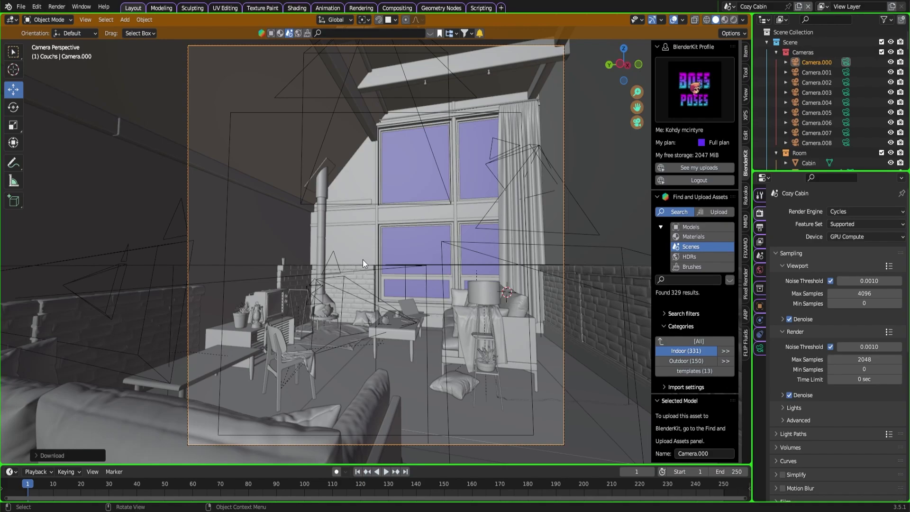
# Walk Camera.000 around the cabin to try framings, then cancel and enlarge the timeline
pyautogui.hotkey('shift', '`')
pyautogui.press('w')
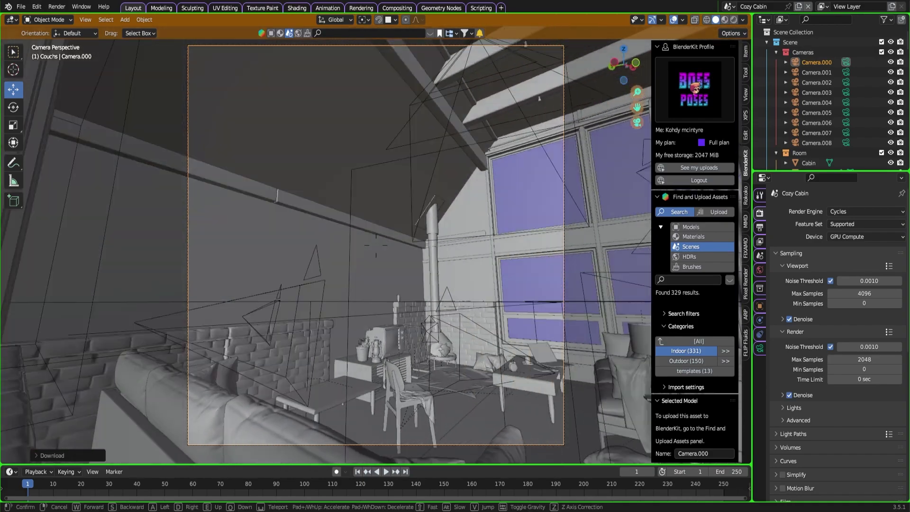
pyautogui.press('w')
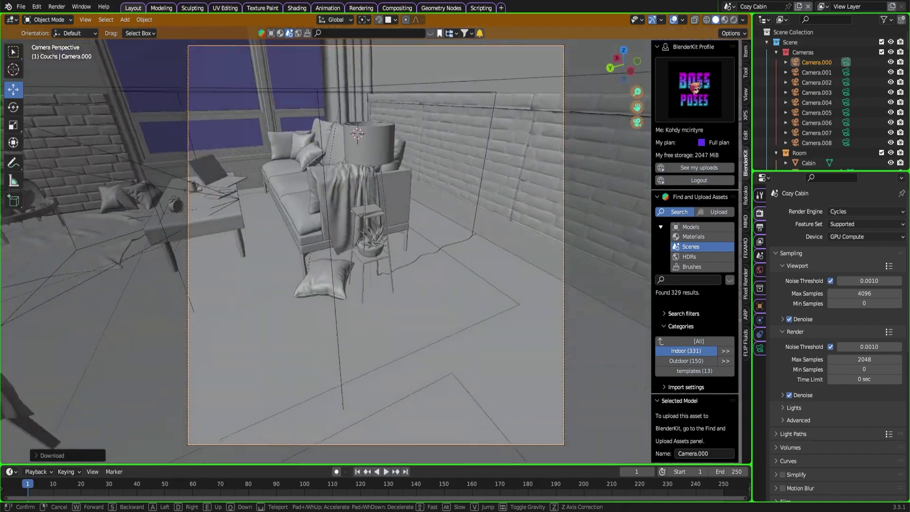
pyautogui.press('w')
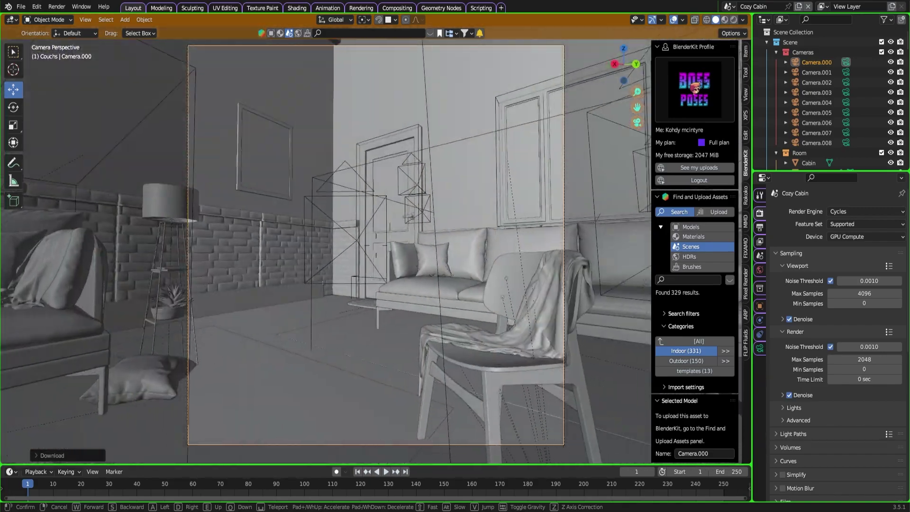
pyautogui.press('w')
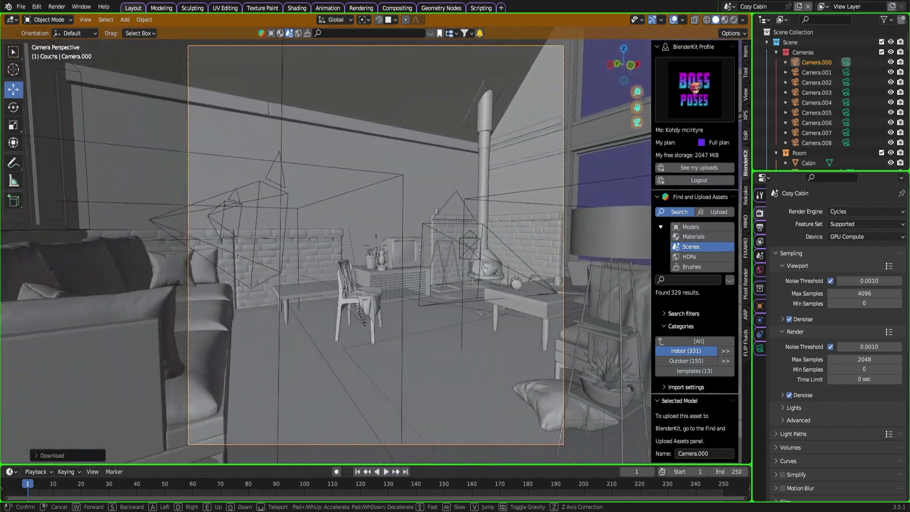
pyautogui.press('w')
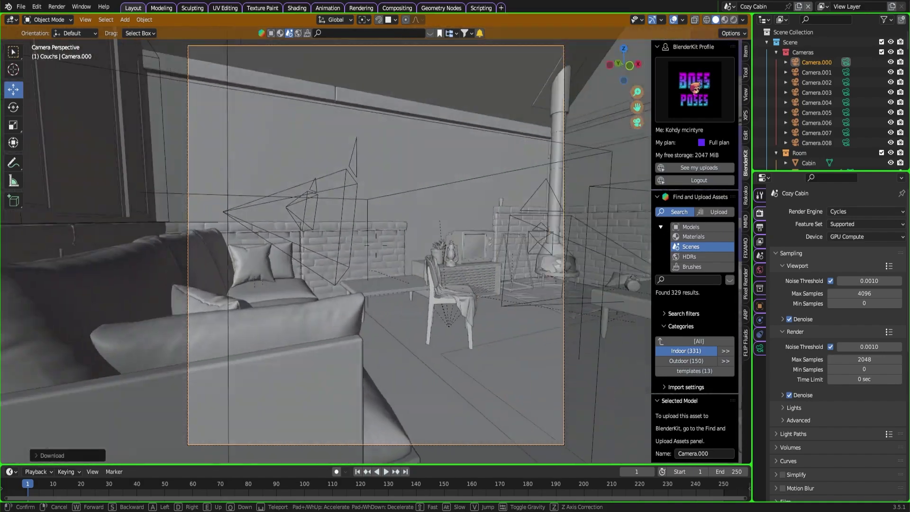
pyautogui.press('Escape')
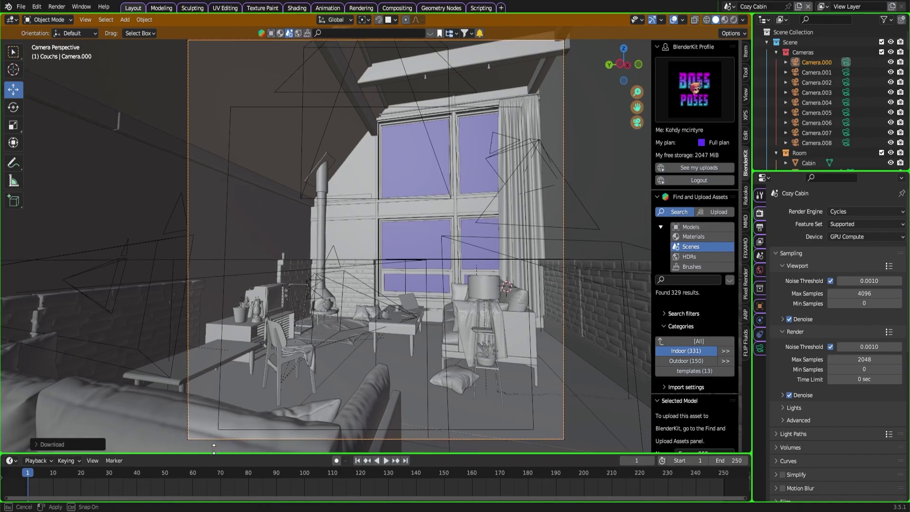
pyautogui.moveTo(211, 466); pyautogui.dragTo(211, 403)
pyautogui.hotkey('shift', '`')
# Walk Camera.000 toward the armchair and lamp and confirm that position
pyautogui.press('w')
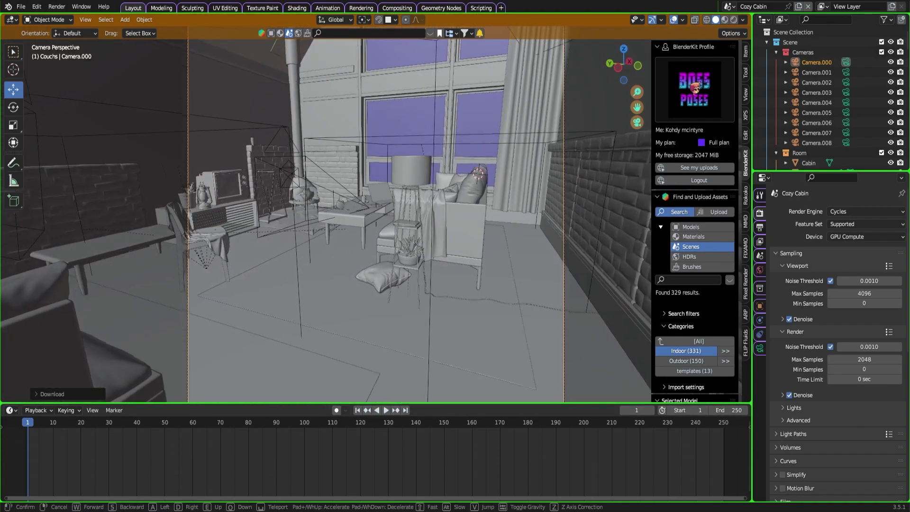
pyautogui.click(328, 282)
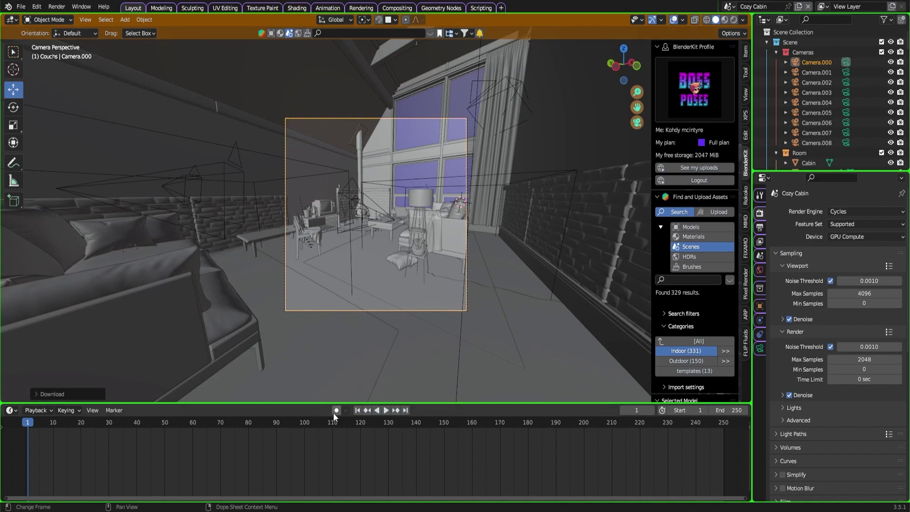
pyautogui.scroll(3, 363, 267)
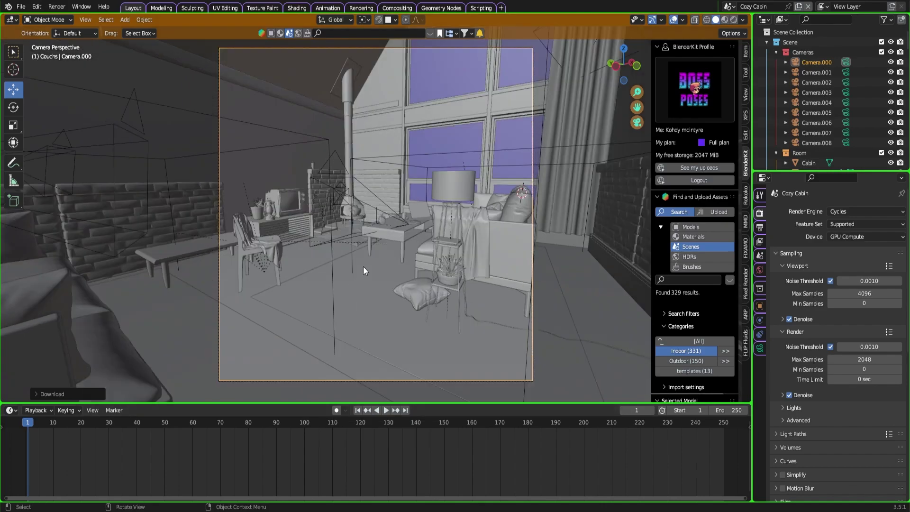
pyautogui.scroll(-1, 362, 294)
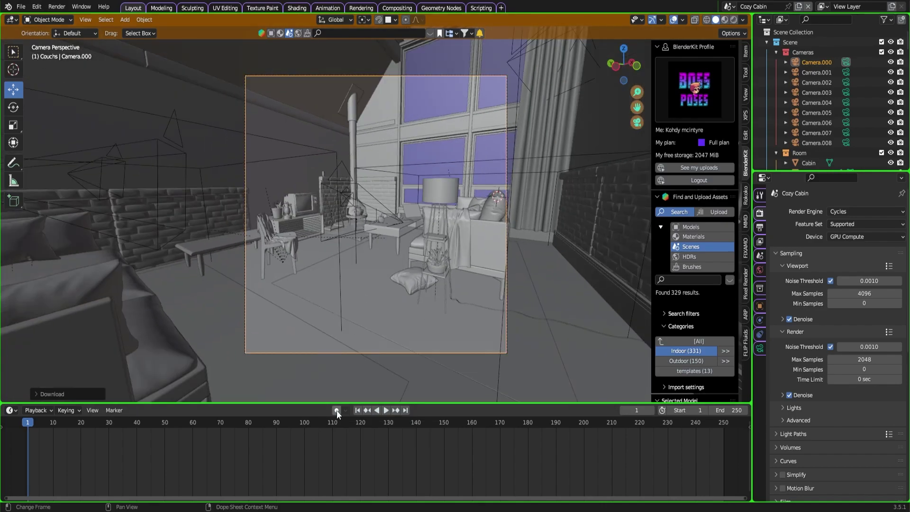
# Turn on Auto Keying and key camera poses at frame 1 and frame 29
pyautogui.click(337, 410)
pyautogui.hotkey('shift', '`')
pyautogui.click(371, 262)
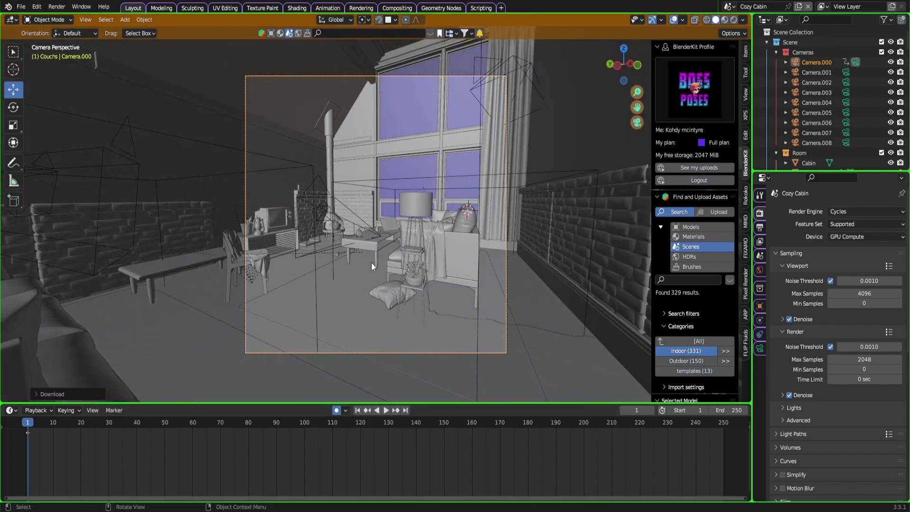
pyautogui.moveTo(52, 421); pyautogui.dragTo(107, 428)
pyautogui.hotkey('shift', '`')
pyautogui.press('w')
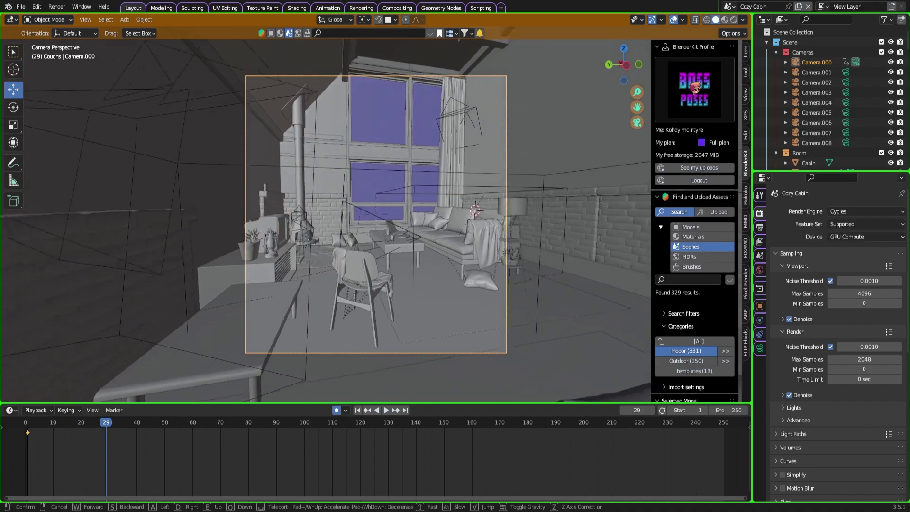
pyautogui.click(286, 321)
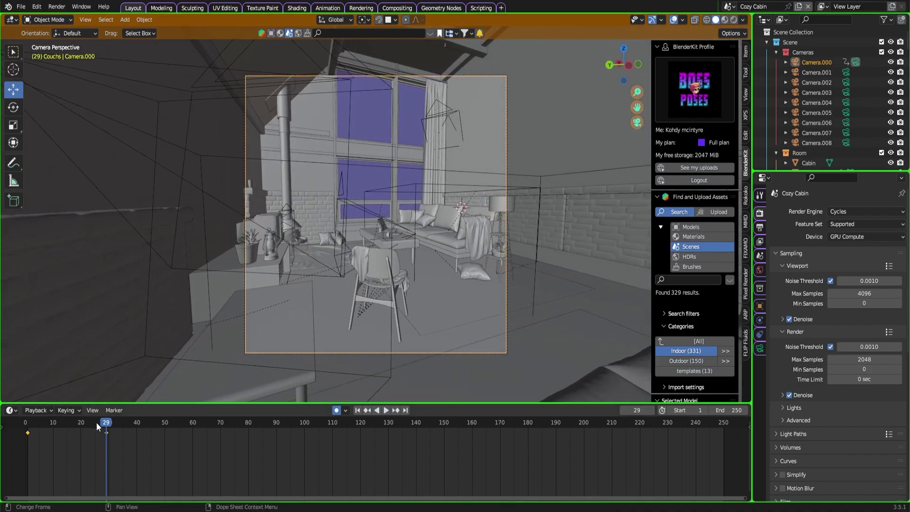
# Play the move back to frame 1 and re-key the camera turned toward the windows
pyautogui.hotkey('shift', 'ctrl', 'space')
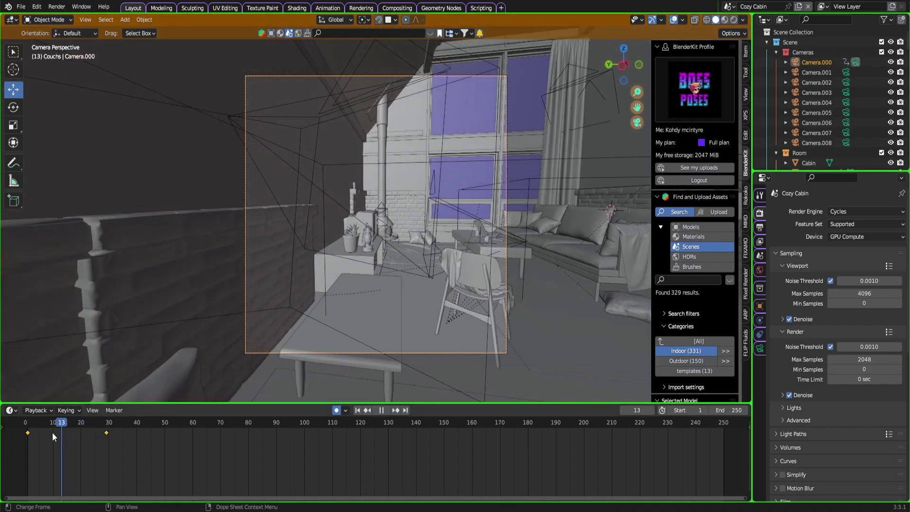
pyautogui.click(29, 432)
pyautogui.hotkey('shift', '`')
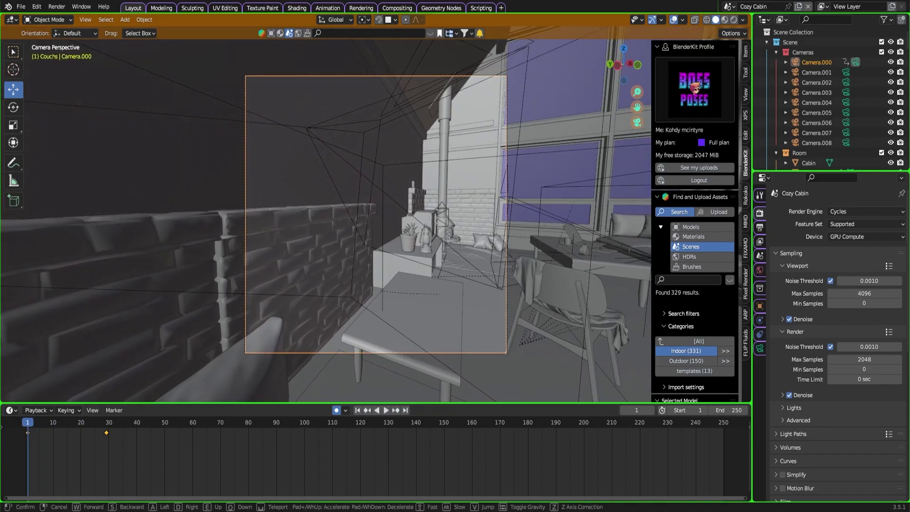
pyautogui.press('s')
pyautogui.click(308, 310)
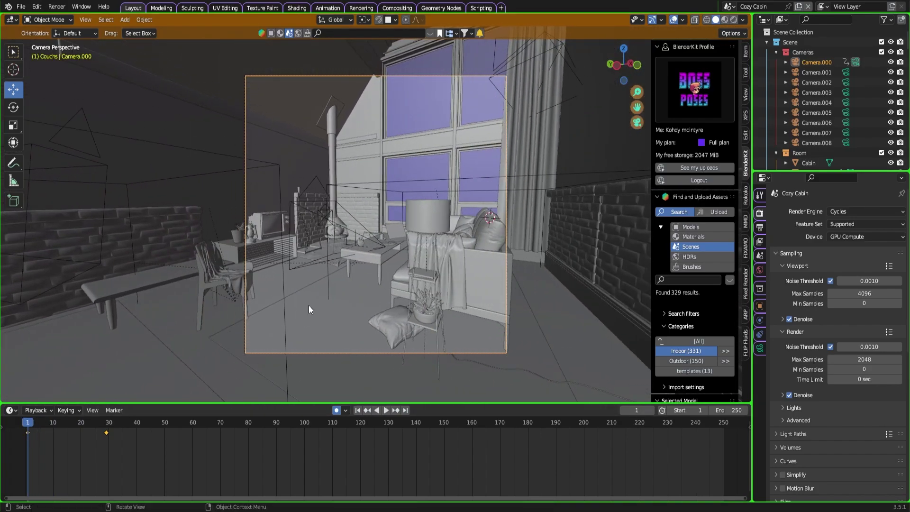
# Preview the camera animation, then box-select and delete its keyframes
pyautogui.press('space')
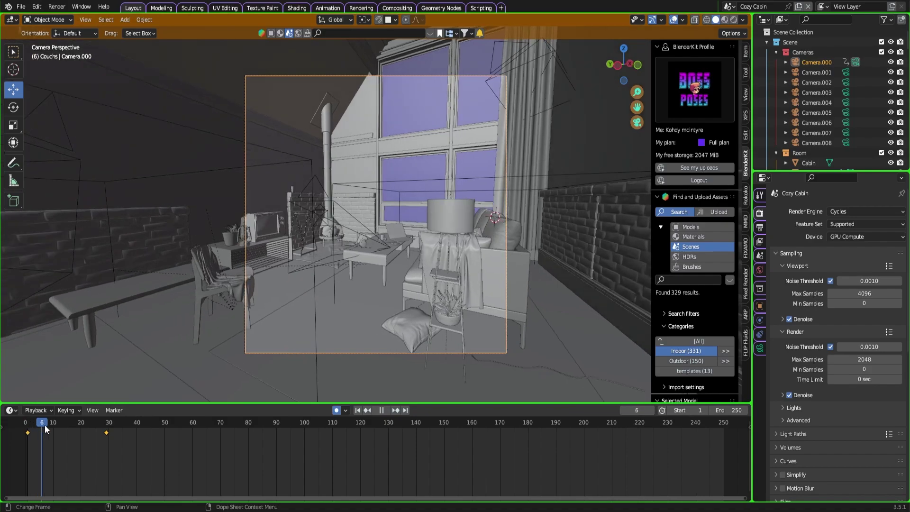
pyautogui.moveTo(74, 421); pyautogui.dragTo(46, 421)
pyautogui.press('Escape')
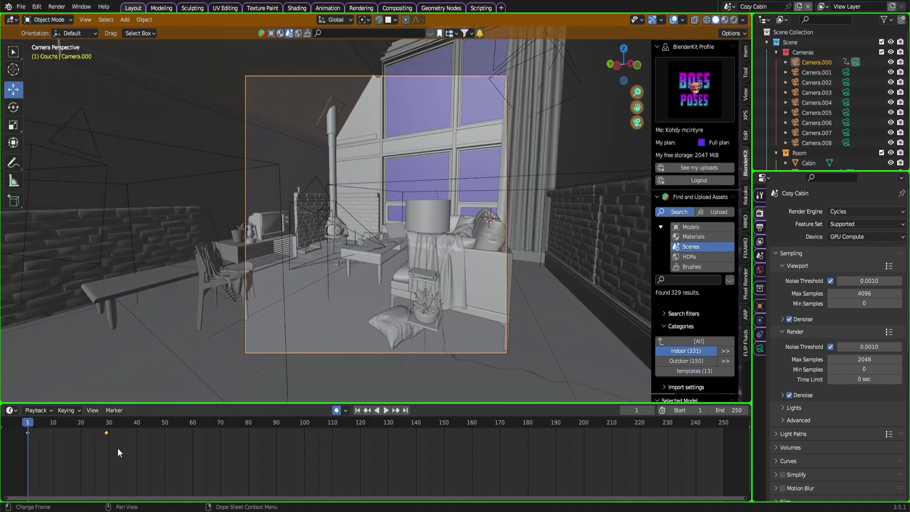
pyautogui.moveTo(124, 458); pyautogui.dragTo(18, 428)
pyautogui.press('Delete')
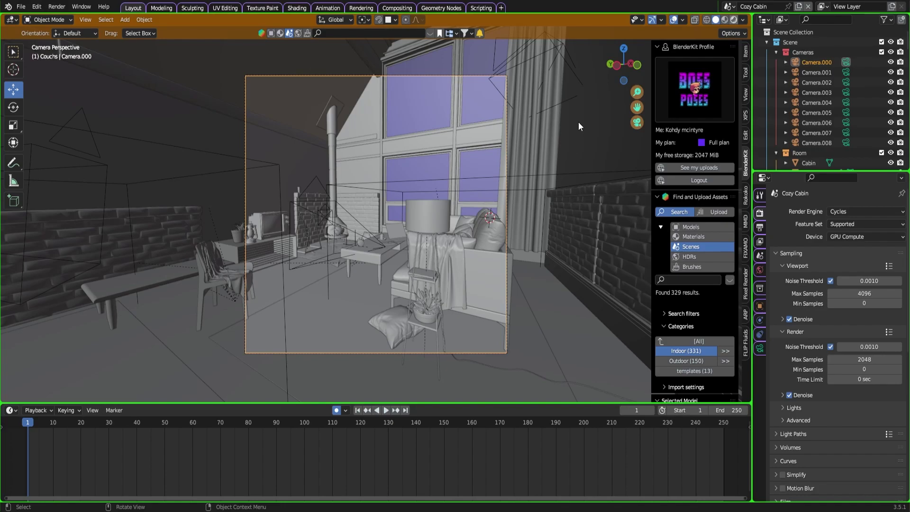
# Switch to Rendered shading to preview Camera.000's cabin shot in Cycles
pyautogui.hotkey('shift', 'z')
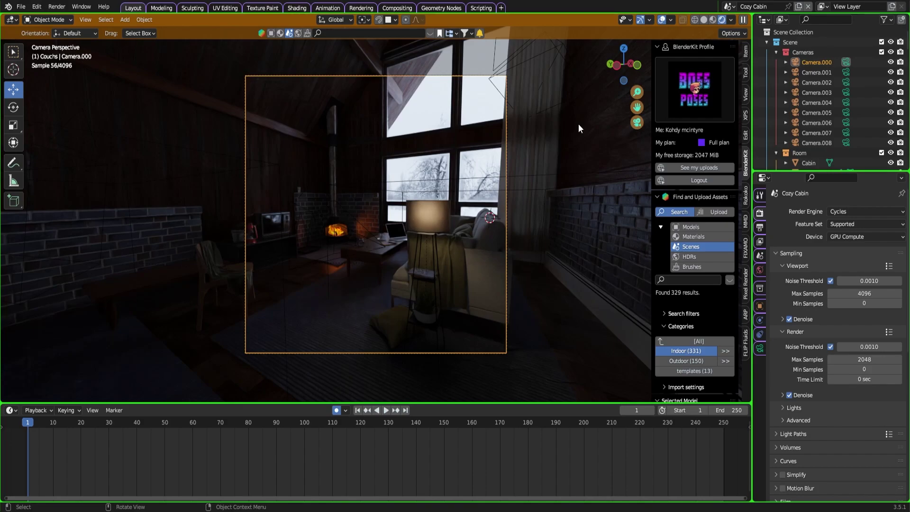
# Show BlenderKit's Upload tab with the Cozy Cabin upload details and zoom the view out
pyautogui.click(717, 213)
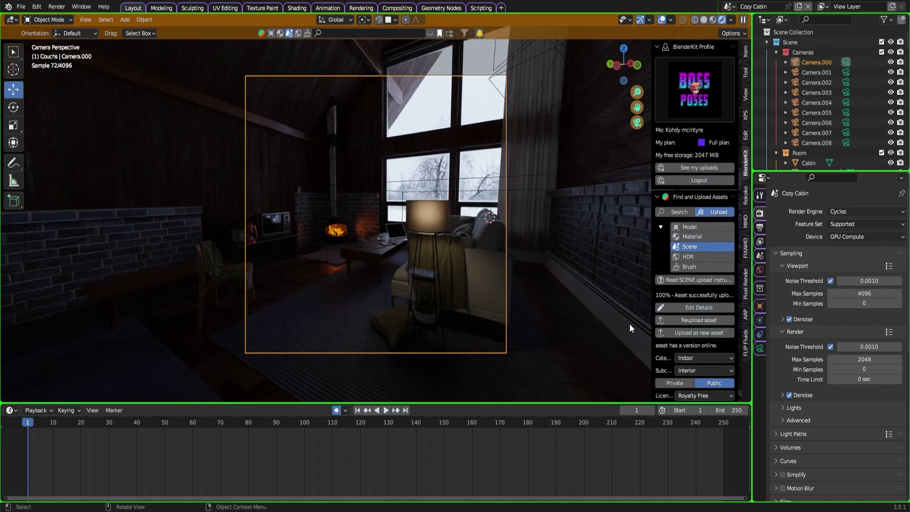
pyautogui.scroll(-4, 638, 317)
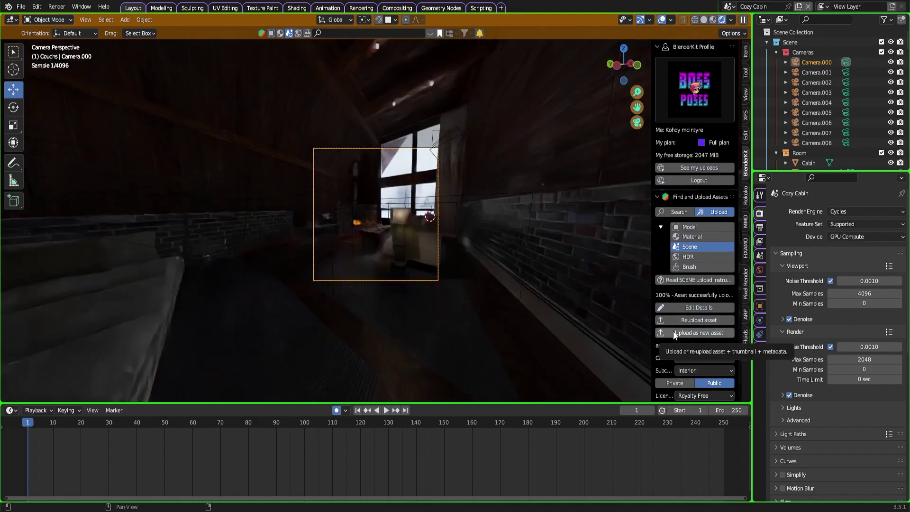